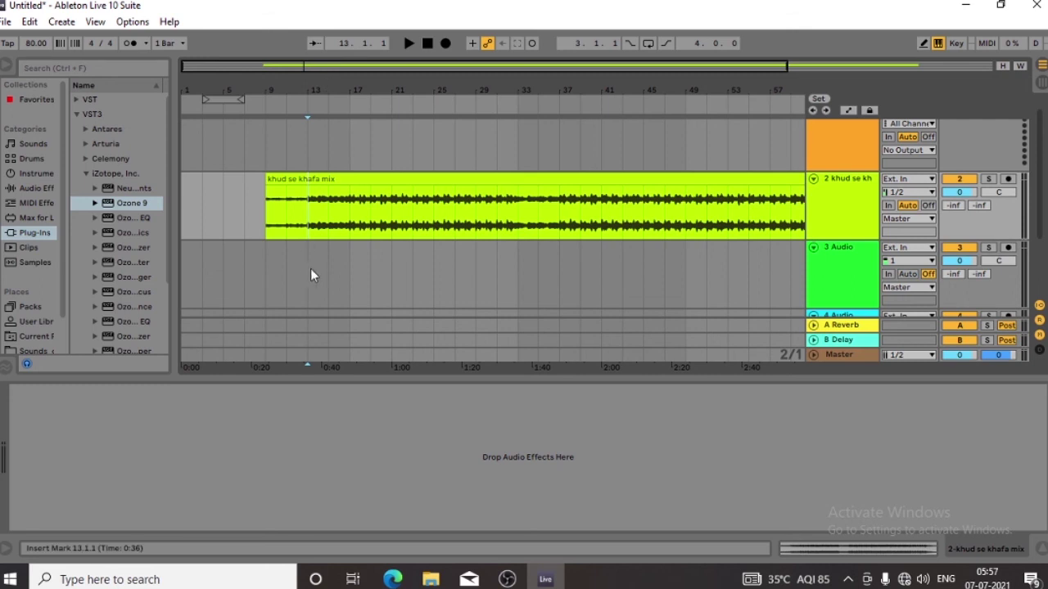
Play the khud se khafa mix from bar 13, jumping the playback to bar 17.
mouse_move(306, 230)
left_click_drag(351, 89, 352, 85)
key("space")
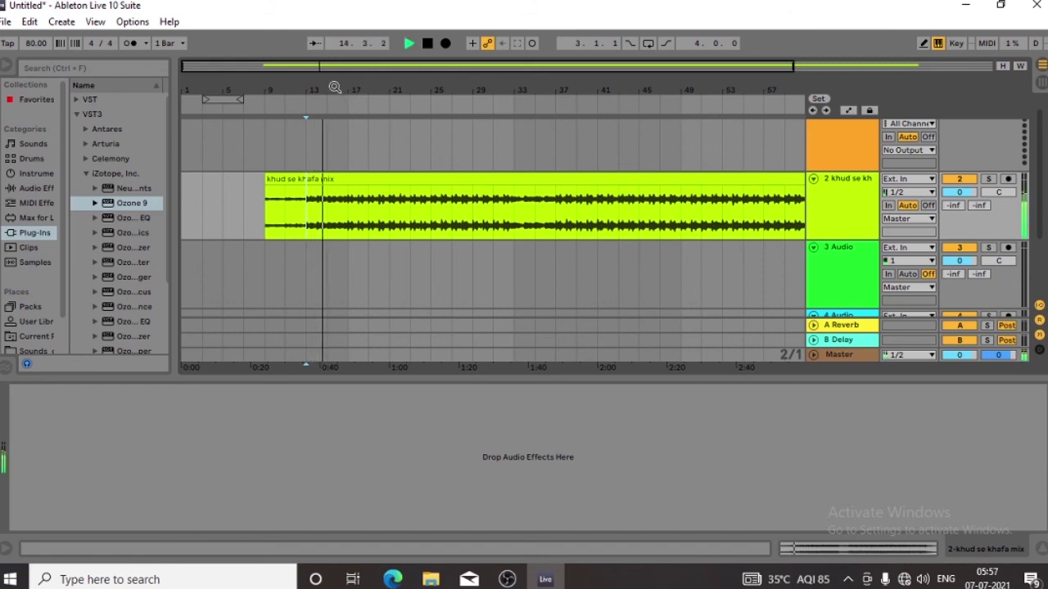
left_click_drag(335, 87, 338, 107)
left_click(354, 105)
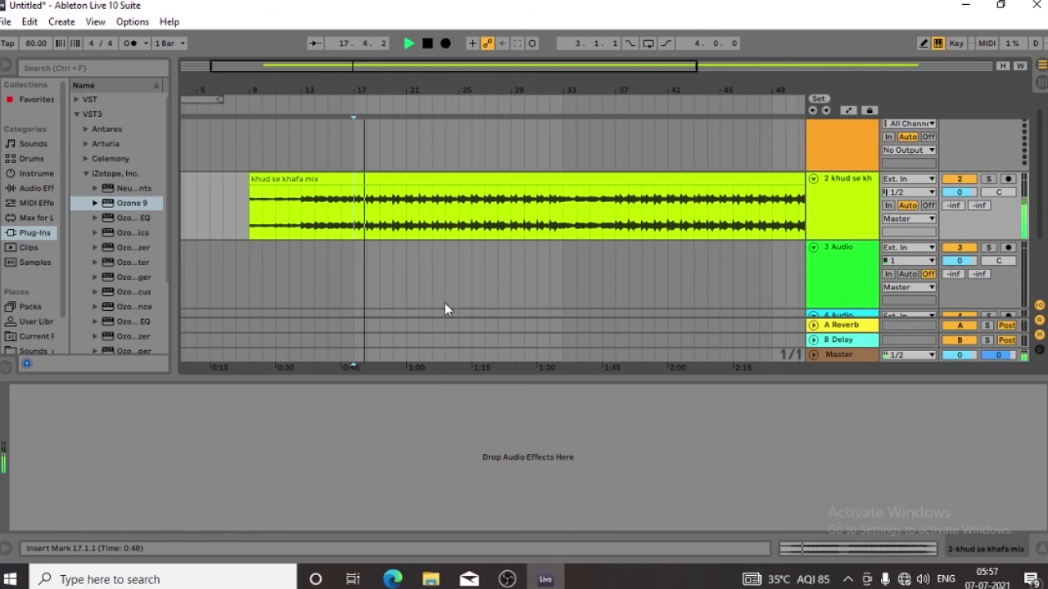
Check the recording's audio levels in OBS, return to Ableton Live and stop the playback.
left_click(507, 579)
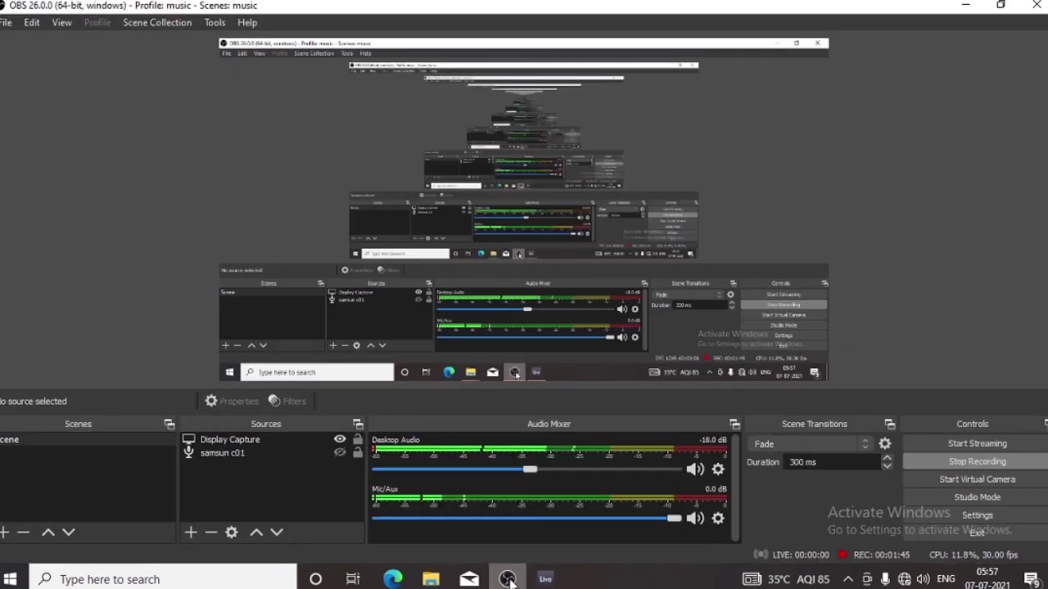
left_click(545, 579)
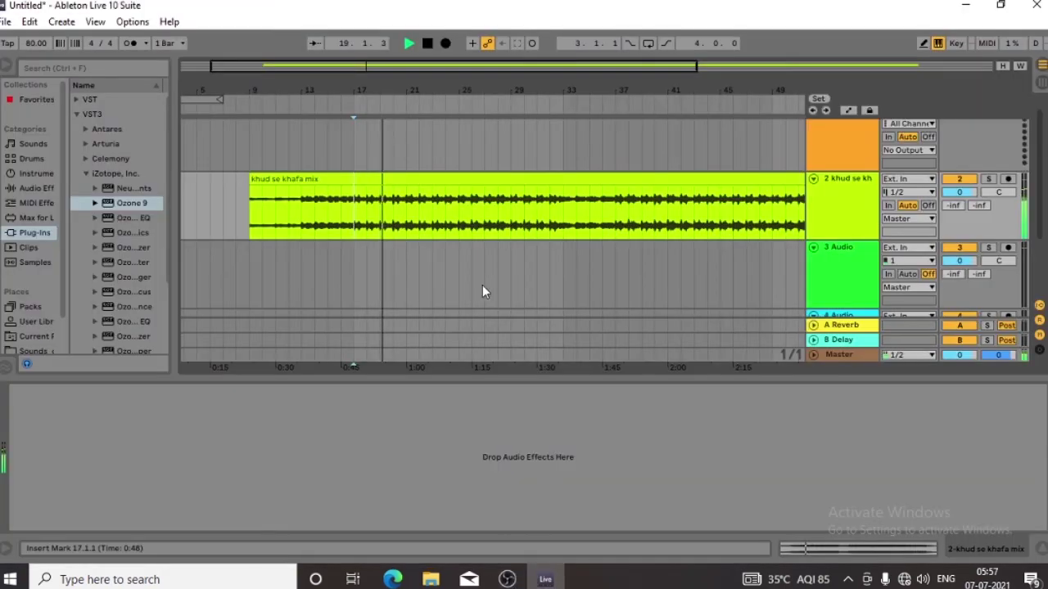
left_click_drag(396, 90, 400, 103)
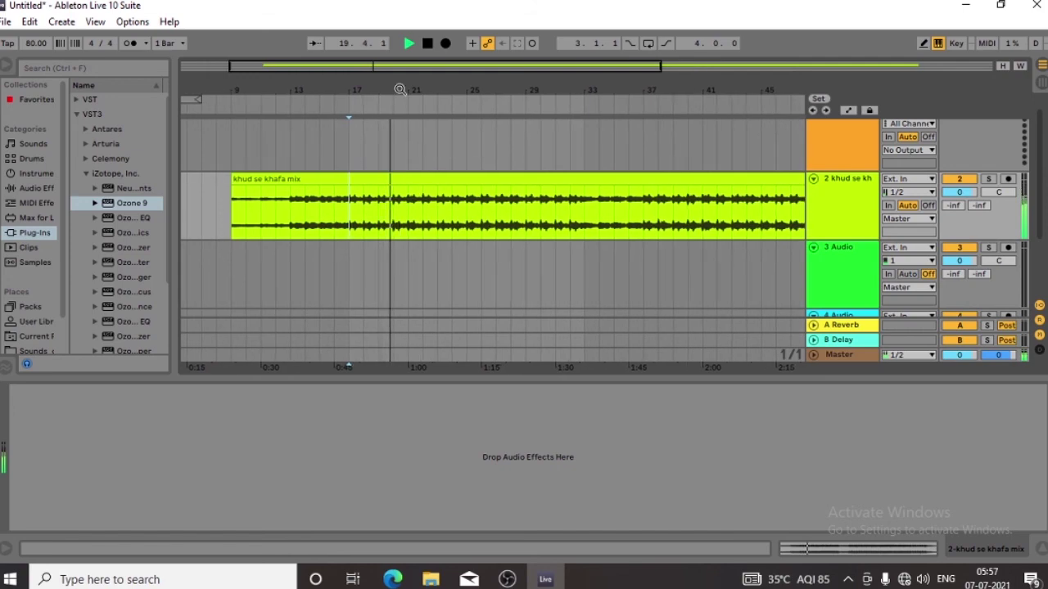
key("space")
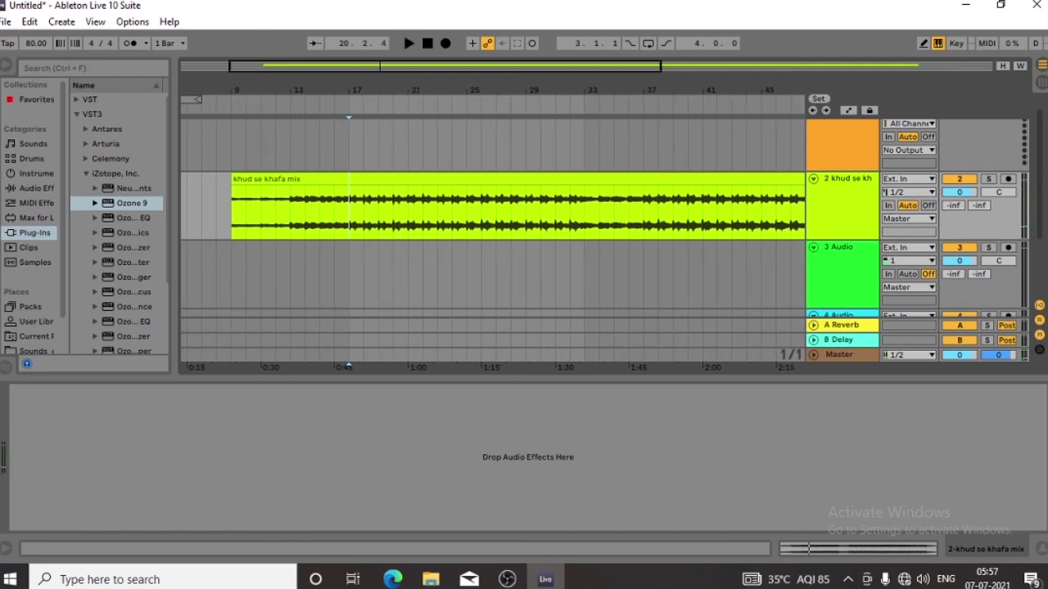
Place the insert marker at bar 13 of the mix clip and examine where the intro ends.
left_click_drag(406, 91, 407, 81)
left_click(297, 223)
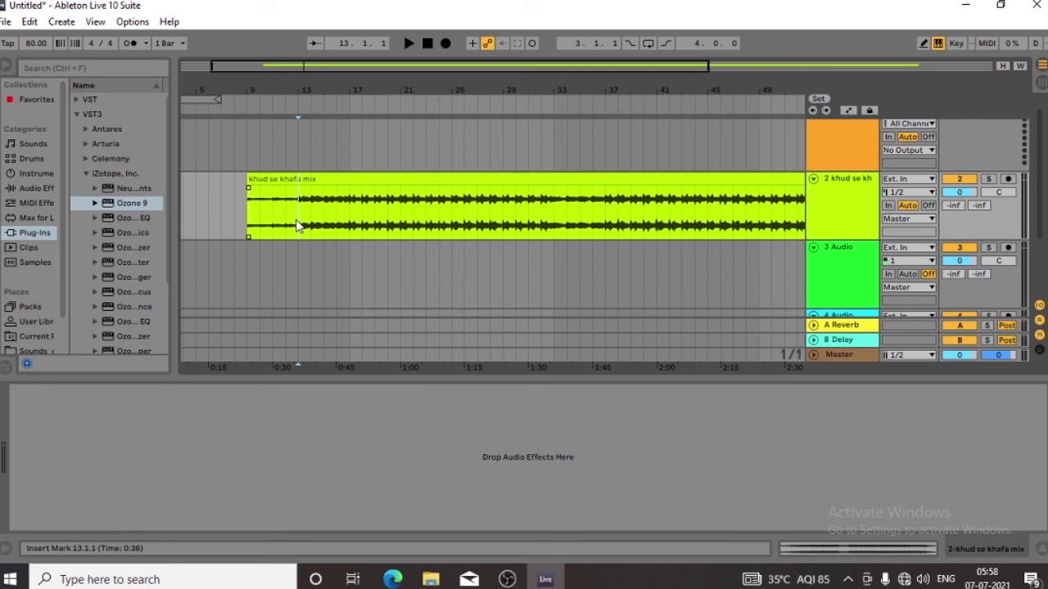
left_click_drag(298, 82, 303, 90)
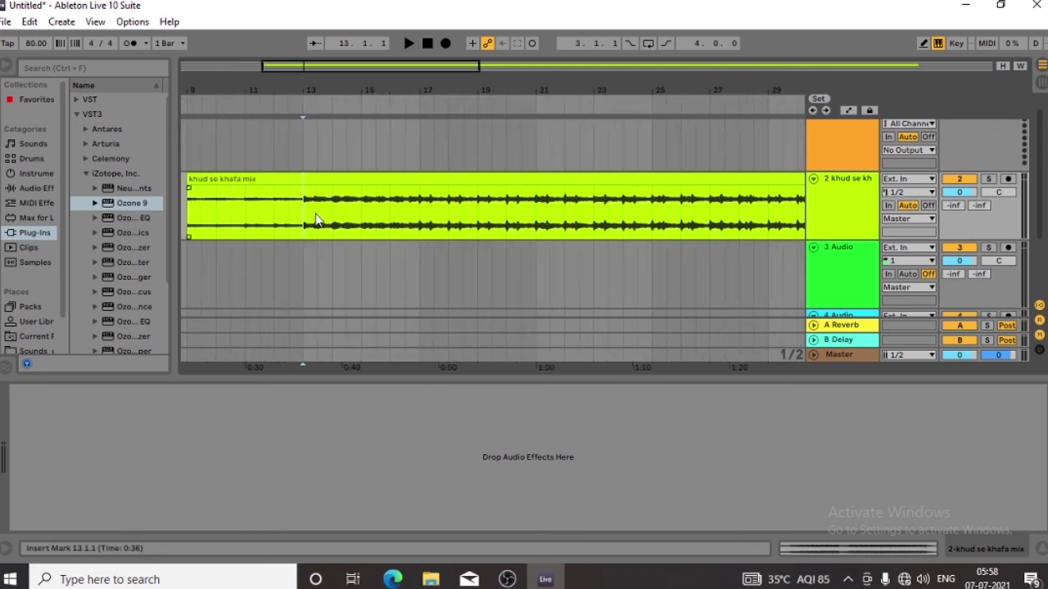
left_click_drag(374, 82, 396, 79)
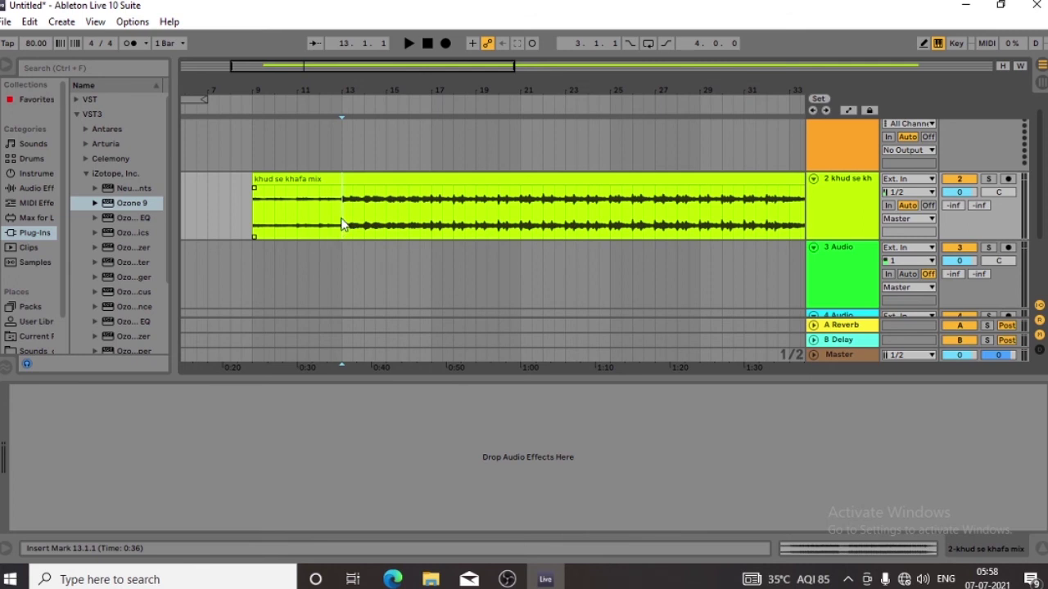
left_click_drag(368, 97, 345, 88)
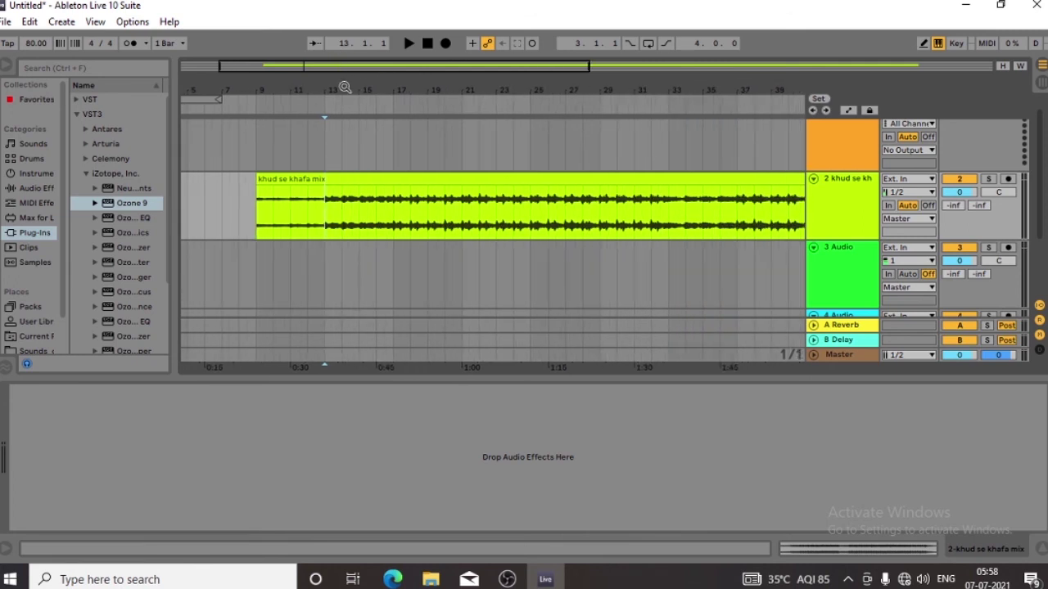
Highlight the mix clip's four-bar intro from bar 9 to bar 13 to examine its waveform.
left_click_drag(248, 206, 322, 209)
left_click_drag(388, 90, 325, 88)
left_click(293, 223)
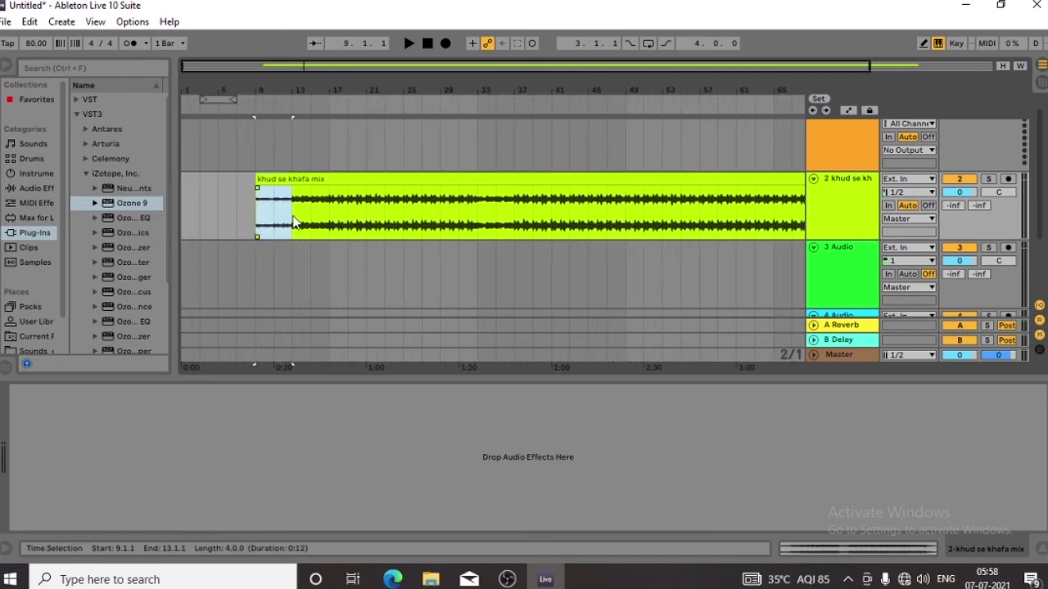
left_click_drag(312, 90, 311, 85)
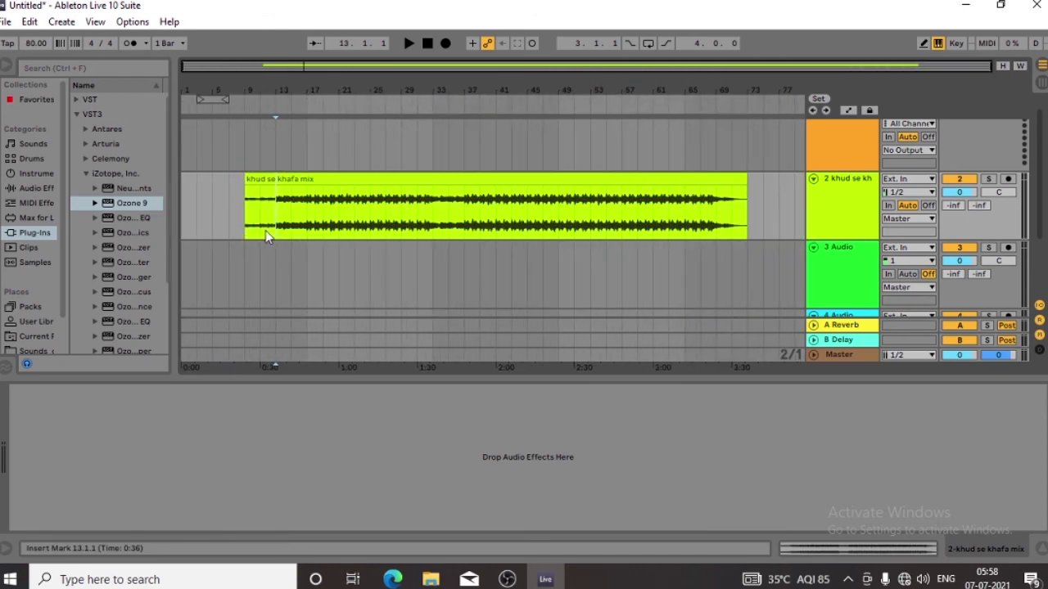
left_click_drag(244, 223, 274, 221)
left_click_drag(258, 90, 258, 217)
left_click_drag(191, 216, 371, 237)
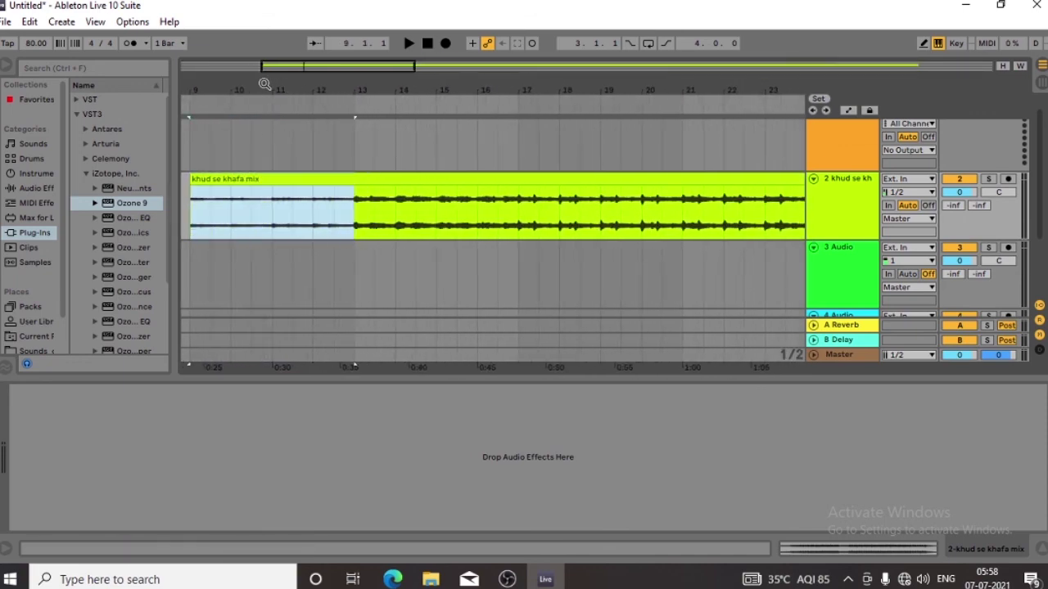
left_click_drag(265, 87, 361, 88)
left_click(286, 216)
left_click_drag(287, 221, 451, 227)
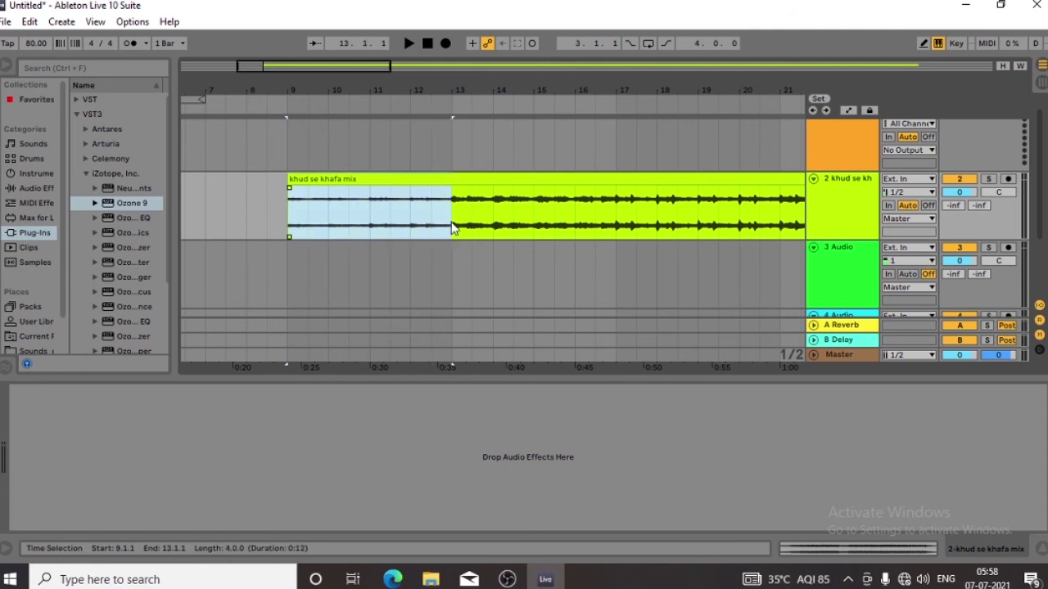
left_click(292, 211)
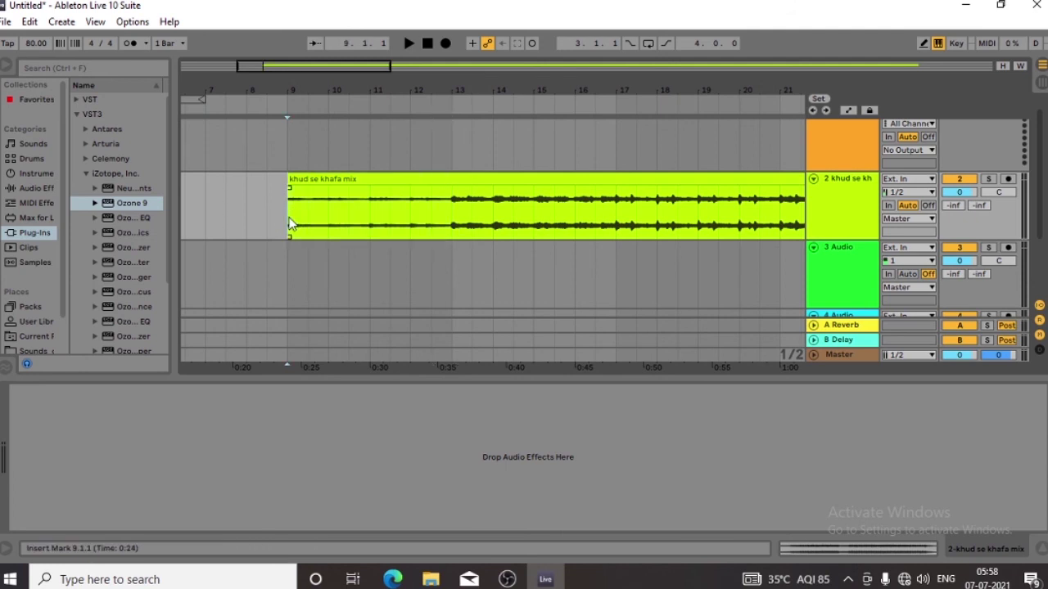
left_click_drag(290, 222, 451, 221)
left_click(291, 211)
left_click_drag(398, 87, 328, 44)
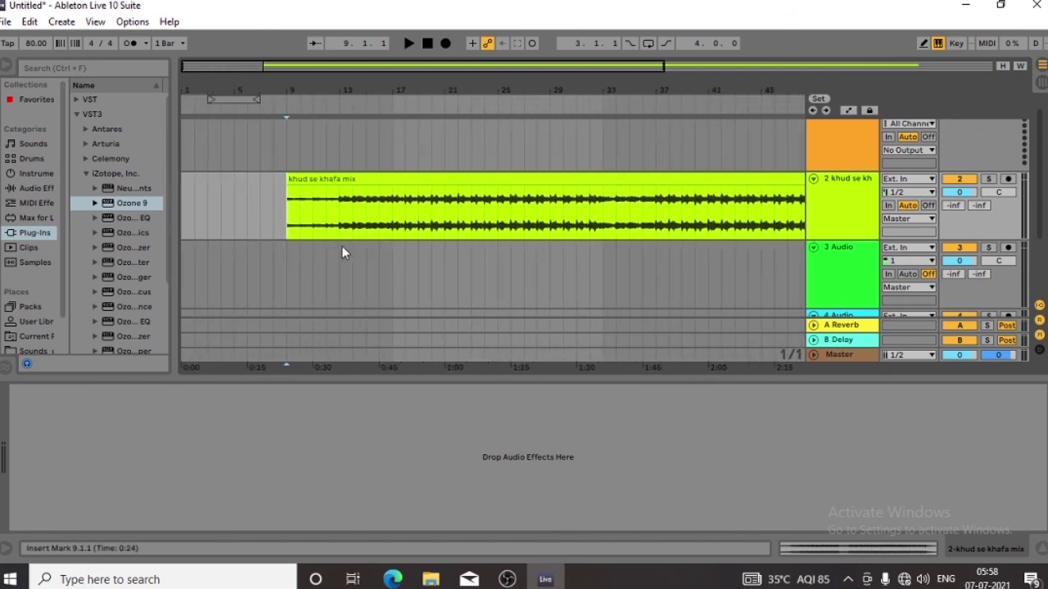
Highlight bars 37 to 41 of the mix clip to examine the section after the mid-song break.
left_click_drag(565, 88, 483, 88)
key("minus")
left_click_drag(465, 220, 496, 215)
left_click_drag(480, 87, 480, 132)
left_click_drag(447, 217, 533, 217)
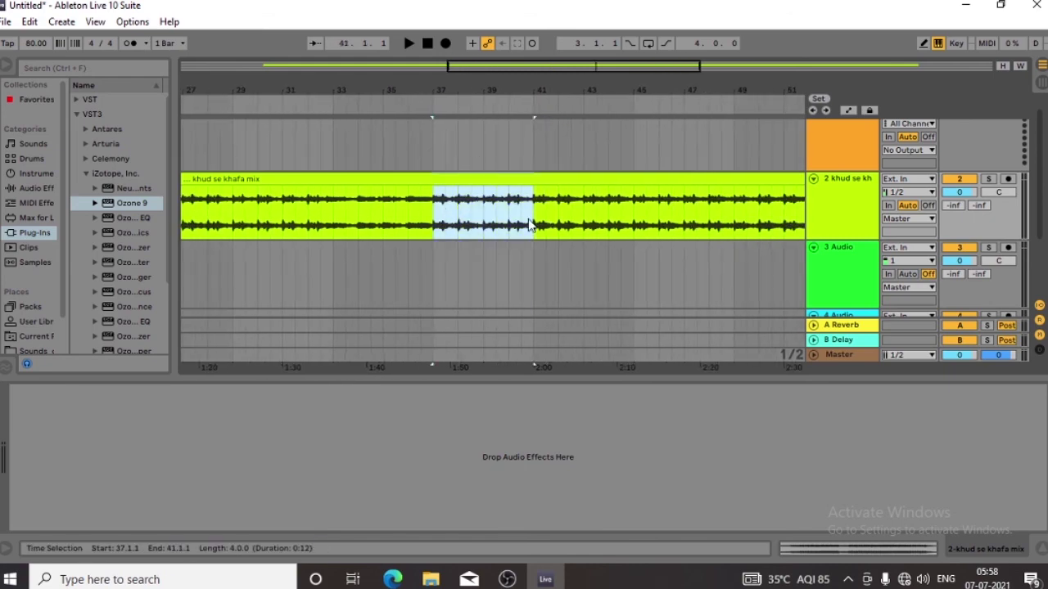
left_click_drag(511, 105, 535, 84)
left_click_drag(500, 219, 583, 218)
left_click_drag(557, 100, 547, 86)
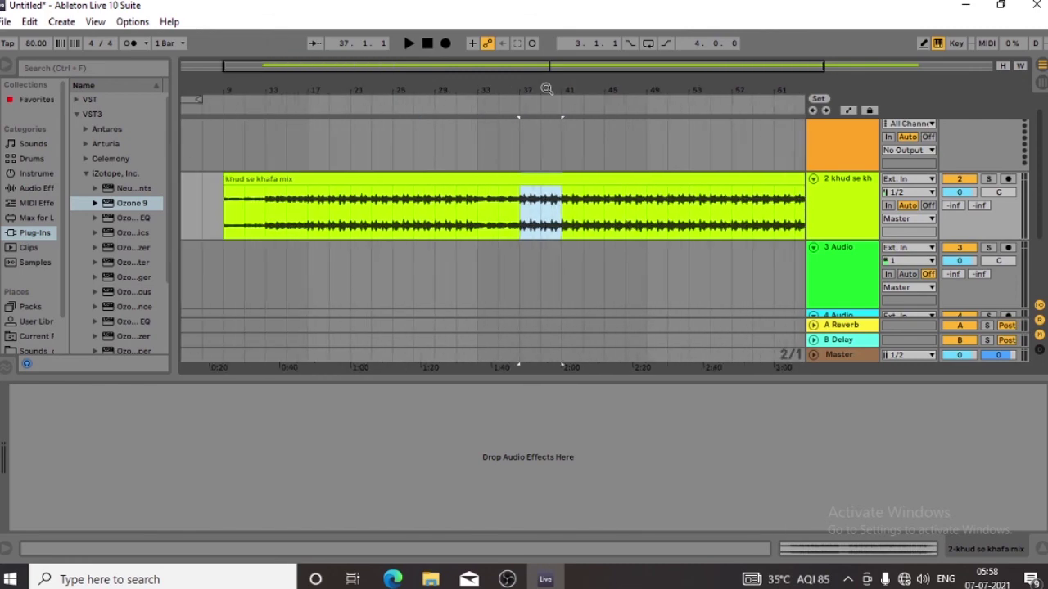
Mark the start and end of the quiet mid-song break at bars 33 and 37.
left_click(477, 224)
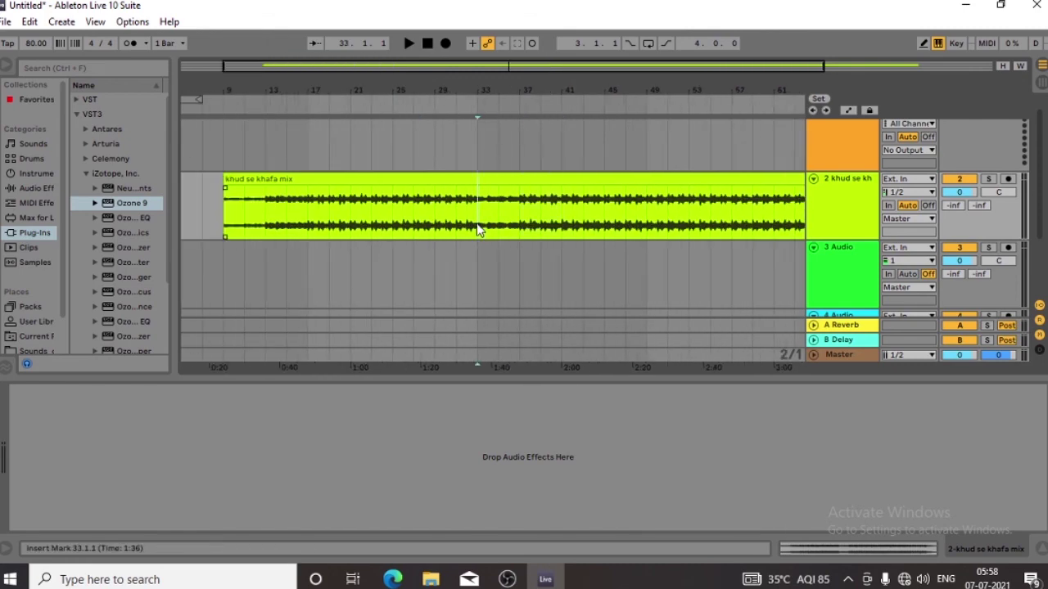
left_click_drag(540, 90, 517, 87)
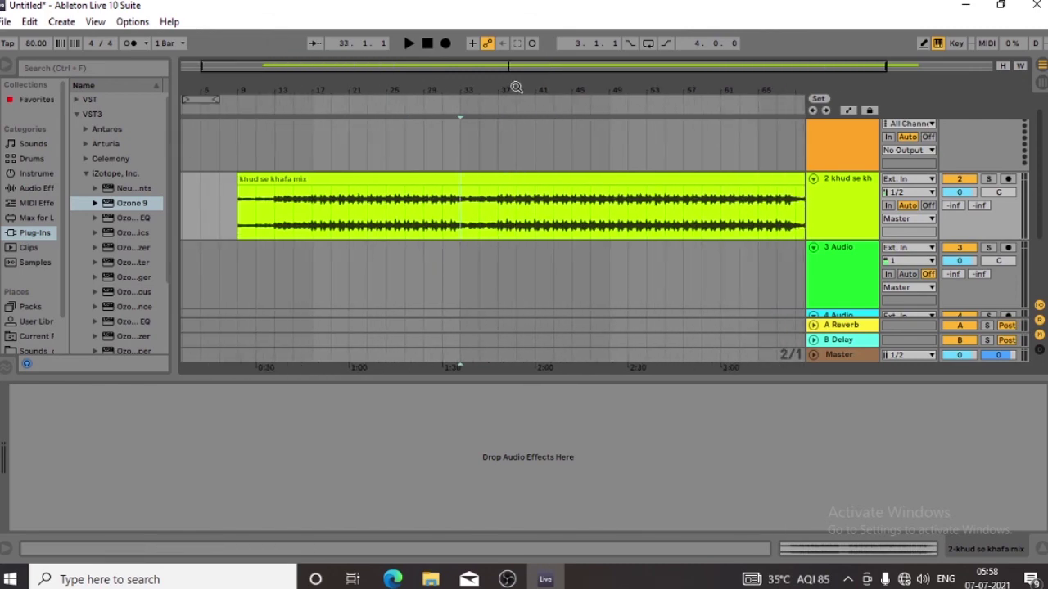
left_click(497, 225)
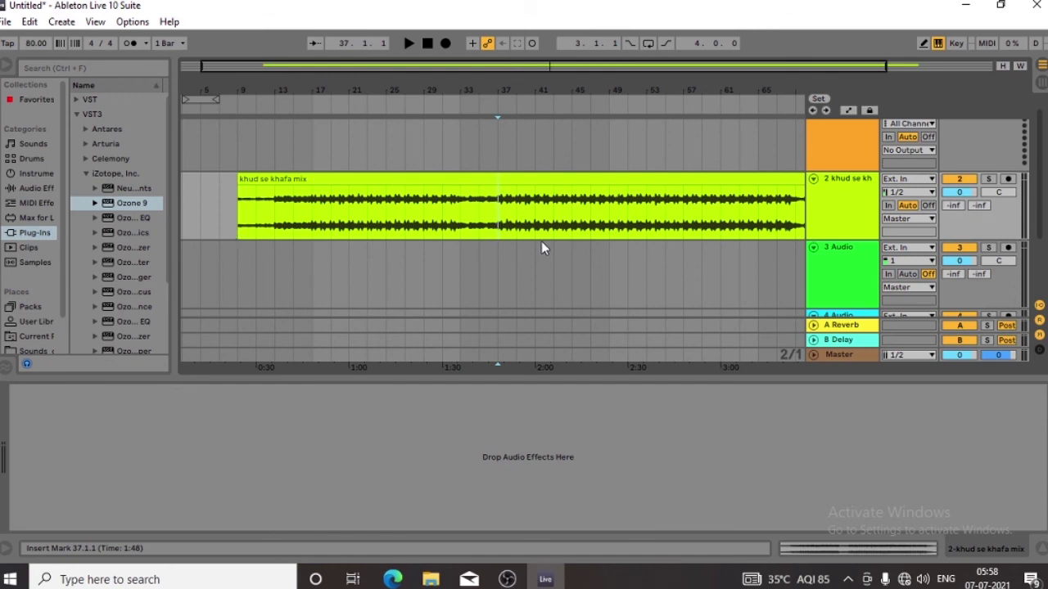
Reselect the intro from bar 9 to bar 13 for comparison with the section after the break.
left_click_drag(239, 215, 270, 219)
left_click_drag(244, 90, 244, 136)
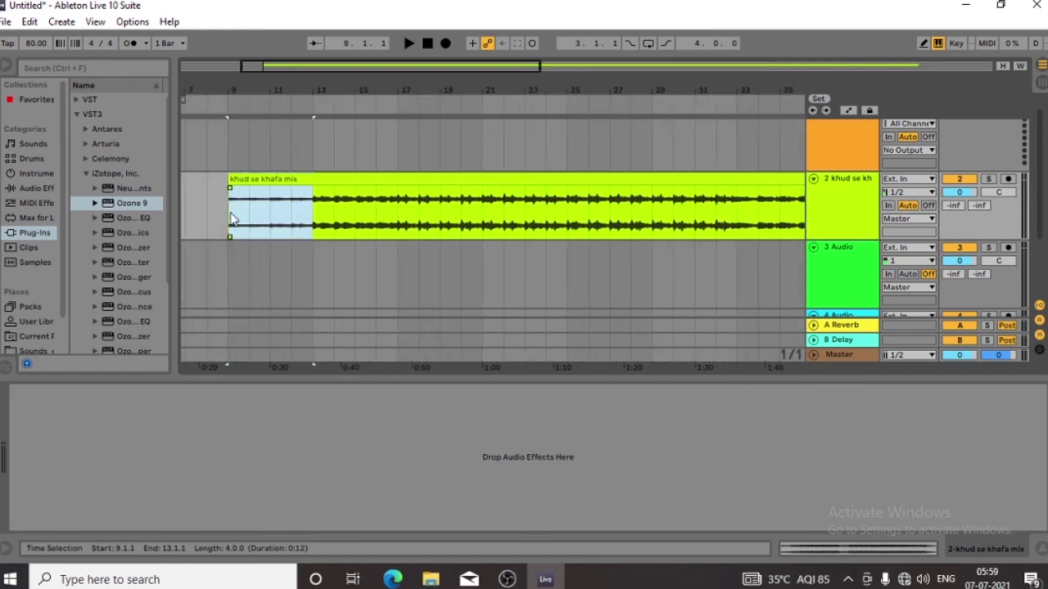
left_click(231, 214)
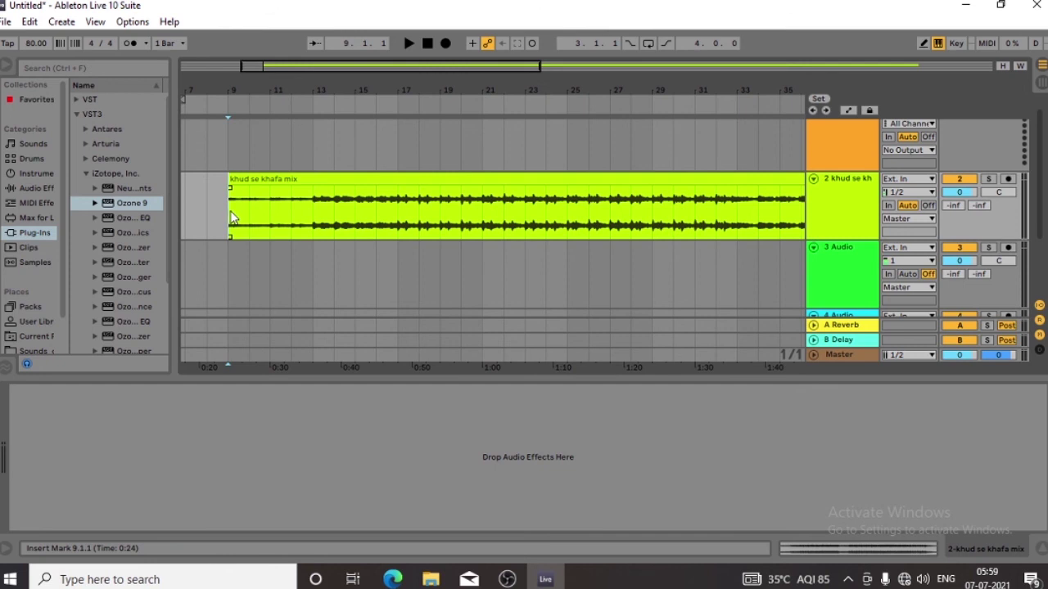
left_click_drag(233, 209, 304, 226)
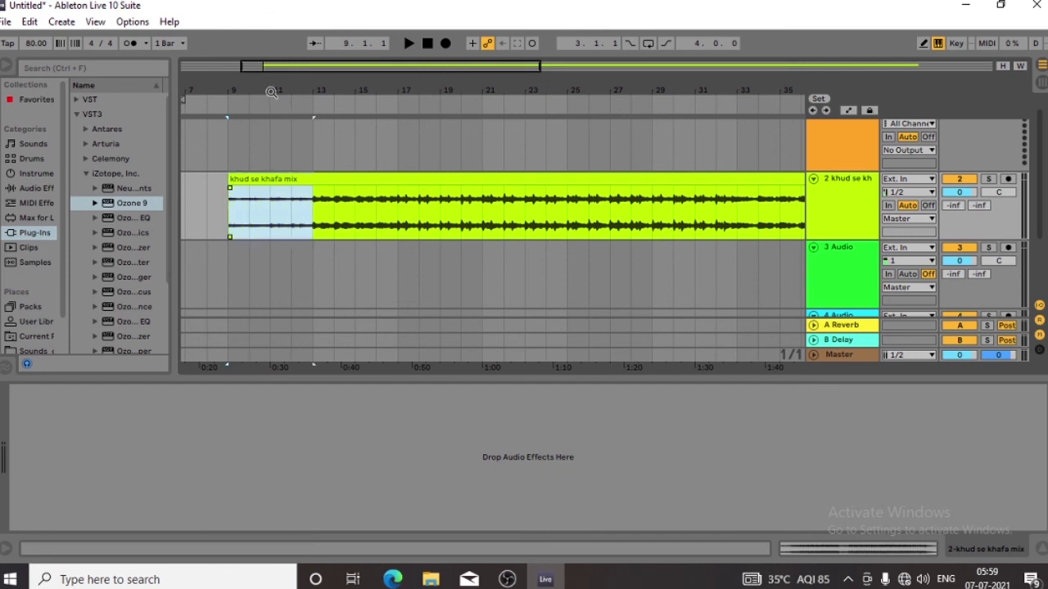
left_click_drag(270, 91, 278, 90)
left_click_drag(245, 217, 319, 219)
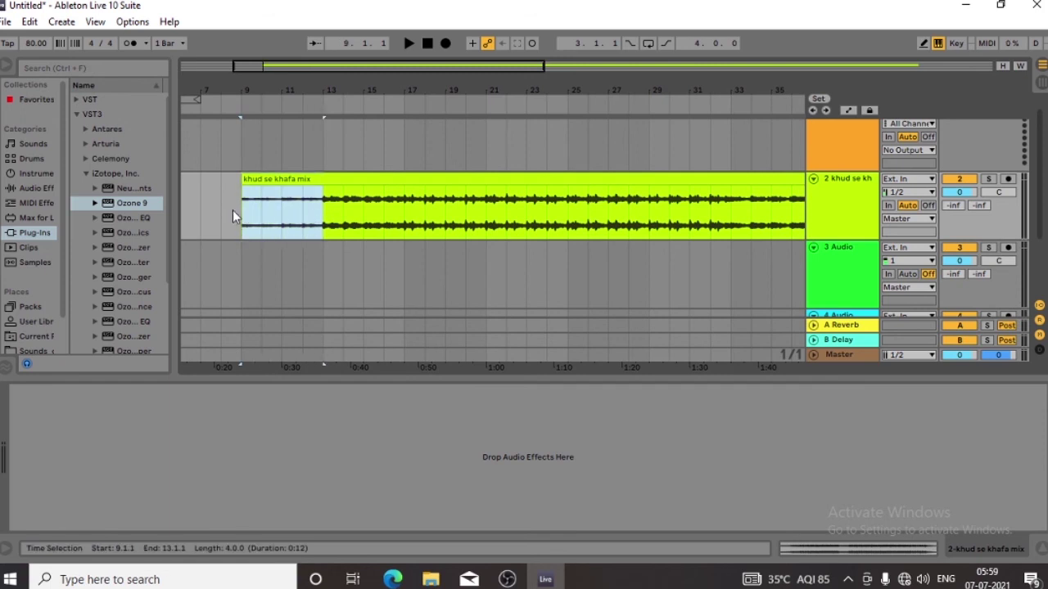
left_click_drag(240, 215, 328, 225)
Select bars 37 to 41 in the mix clip for comparison with the intro.
left_click_drag(506, 92, 343, 88)
left_click_drag(463, 221, 508, 218)
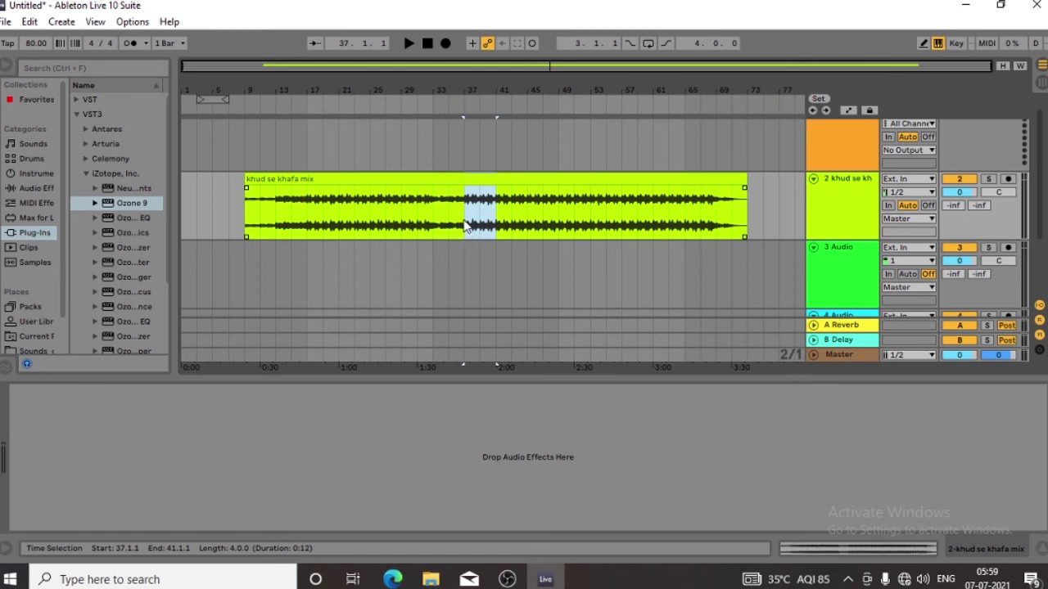
left_click(463, 215)
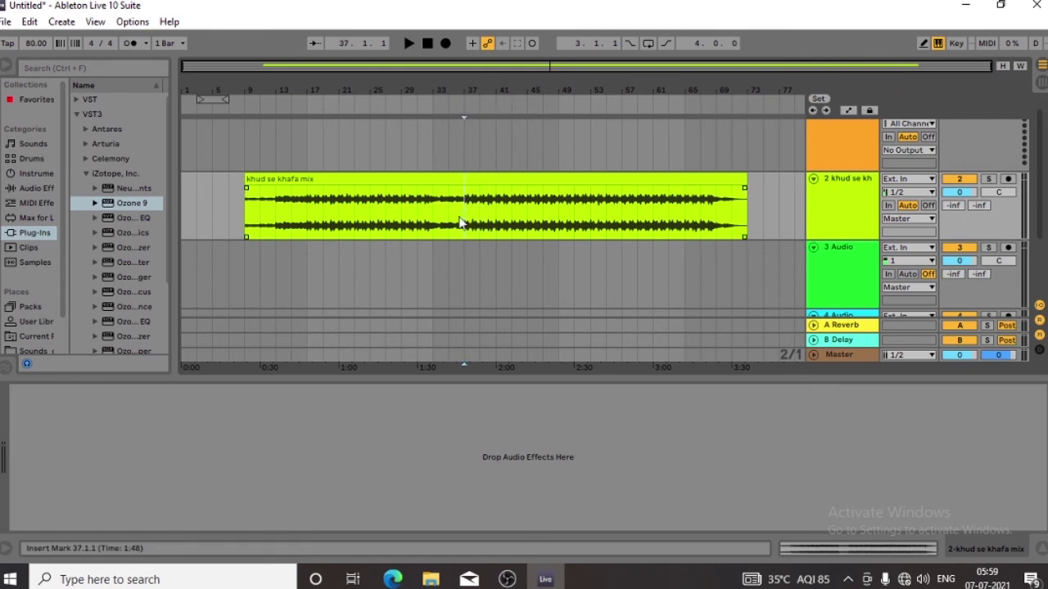
left_click_drag(463, 215, 492, 217)
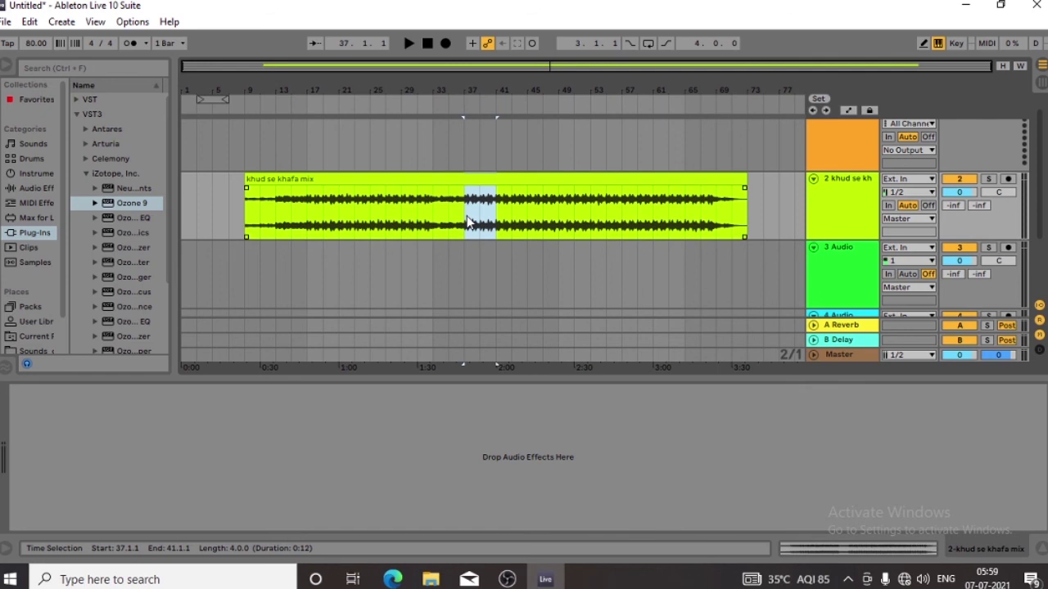
left_click(468, 222)
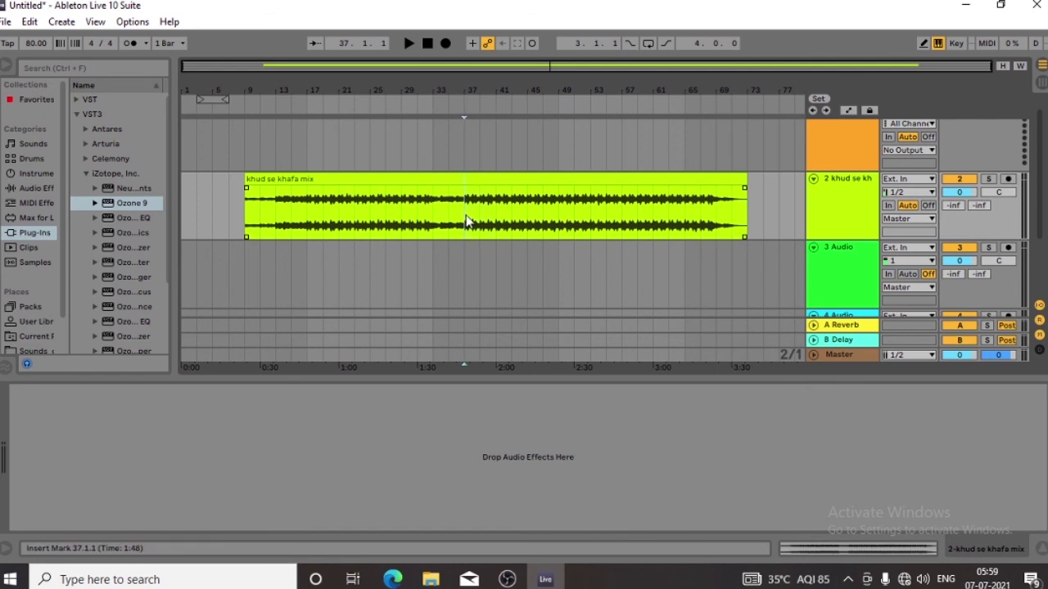
left_click_drag(465, 221, 492, 219)
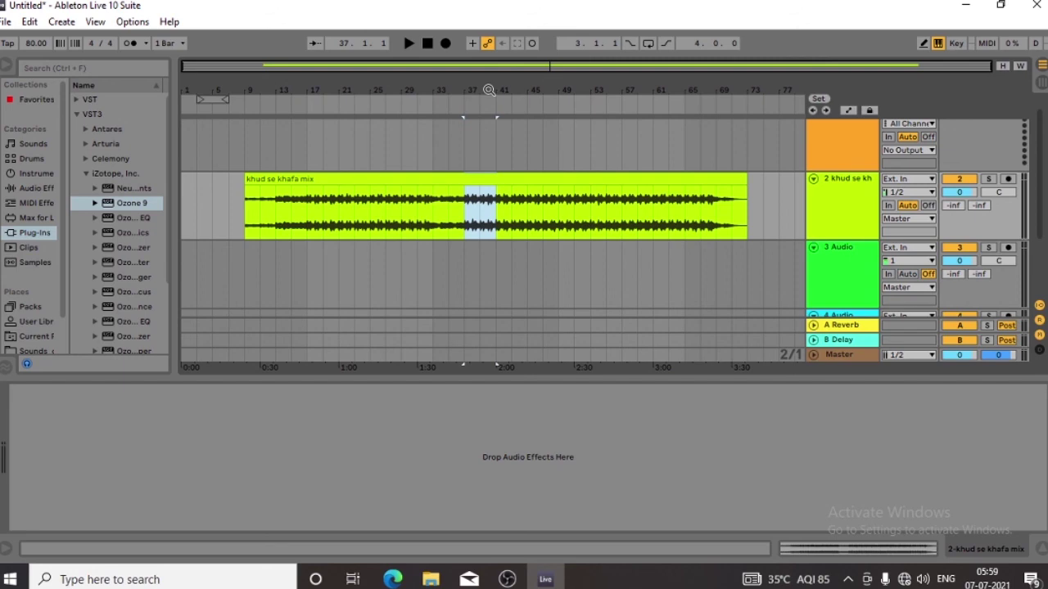
Load the Ozone 9 plug-in on the khud se khafa mix track and look through its Maximizer and Equalizer 1 modules.
left_click(452, 232)
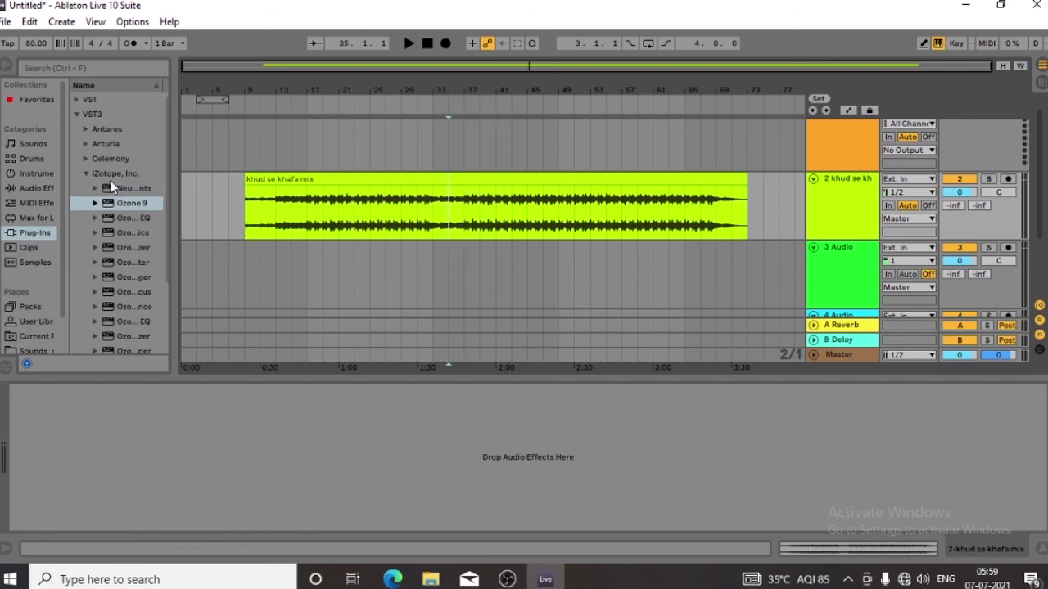
double_click(128, 204)
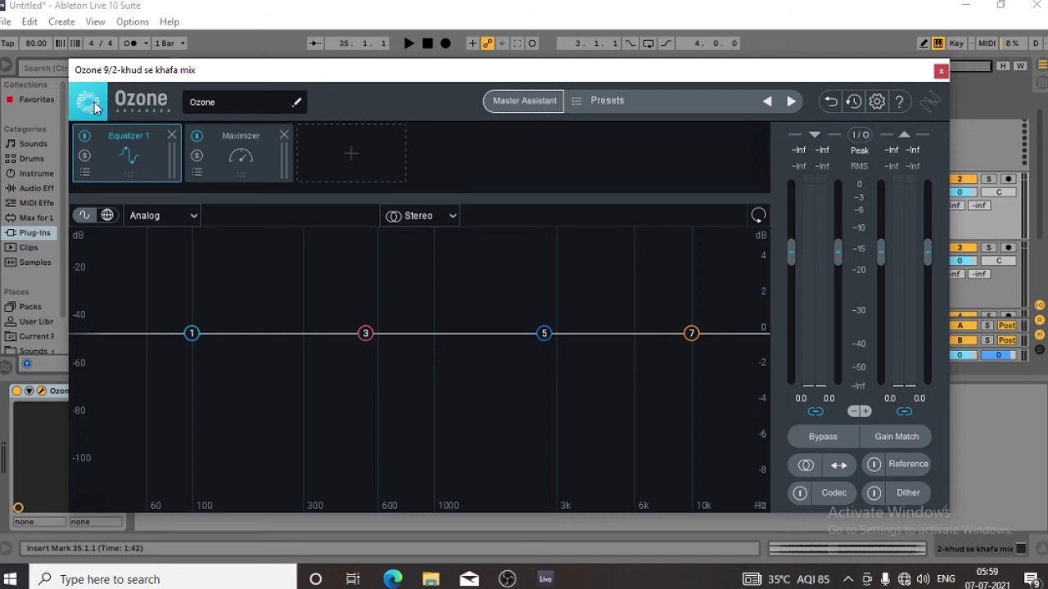
left_click_drag(517, 68, 513, 60)
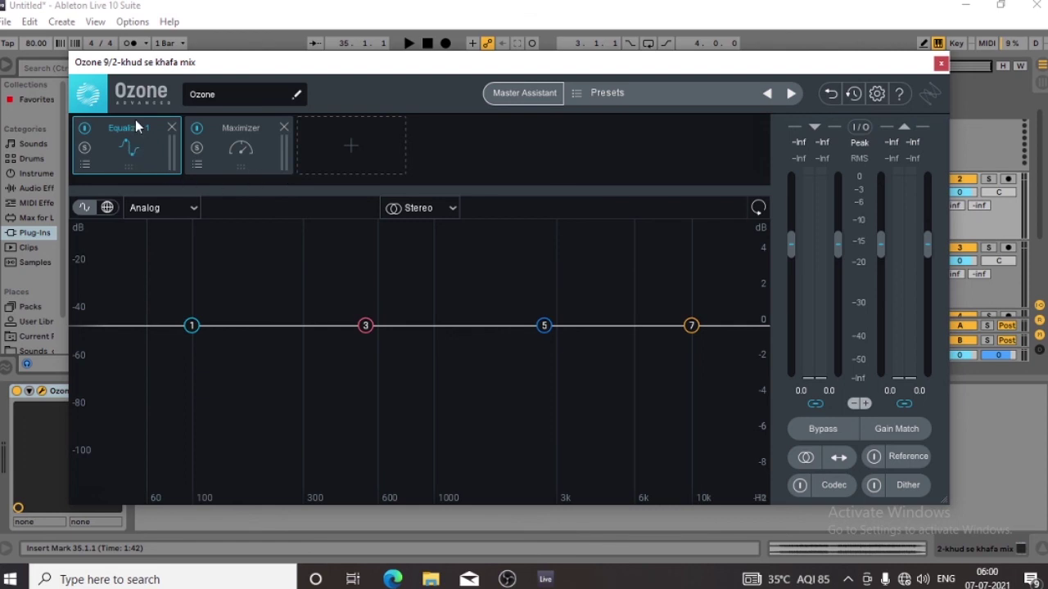
left_click(236, 129)
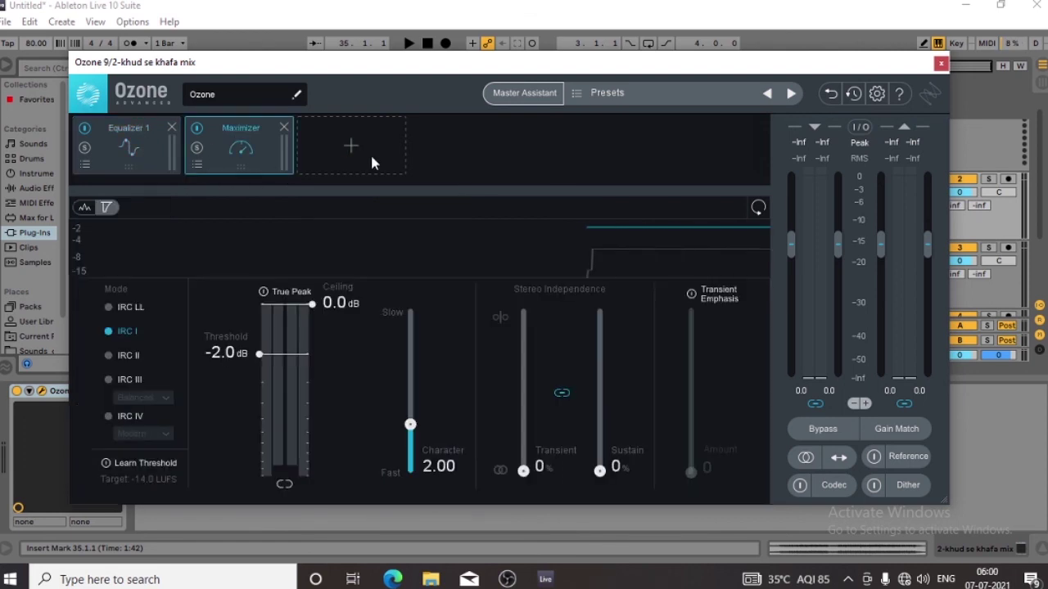
left_click(112, 127)
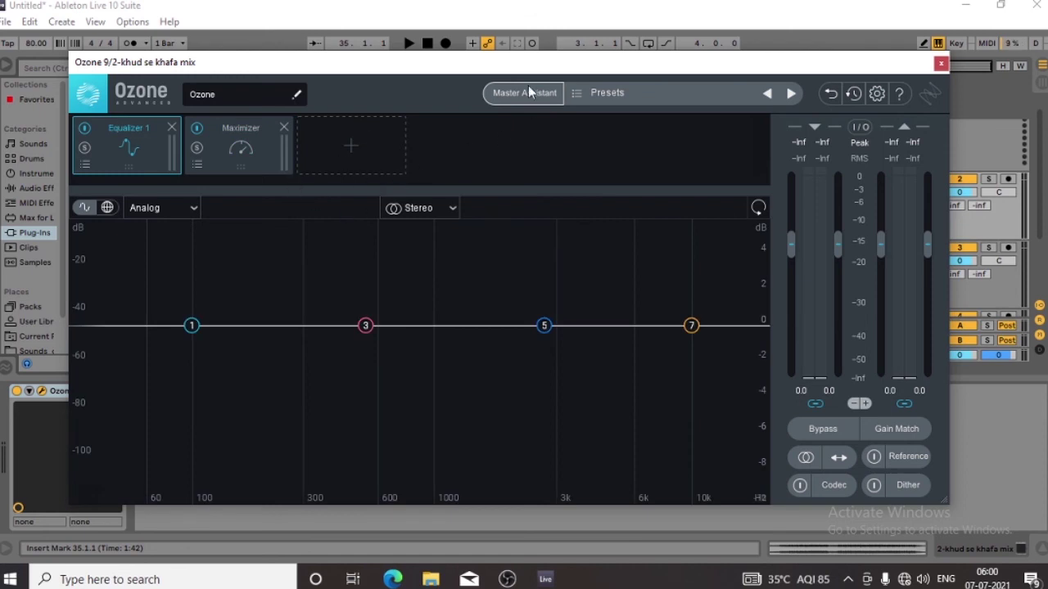
Uncover the mix clip, review its loud section after the break, and place the playback start at bar 49.
left_click_drag(524, 62, 528, 248)
left_click(511, 211)
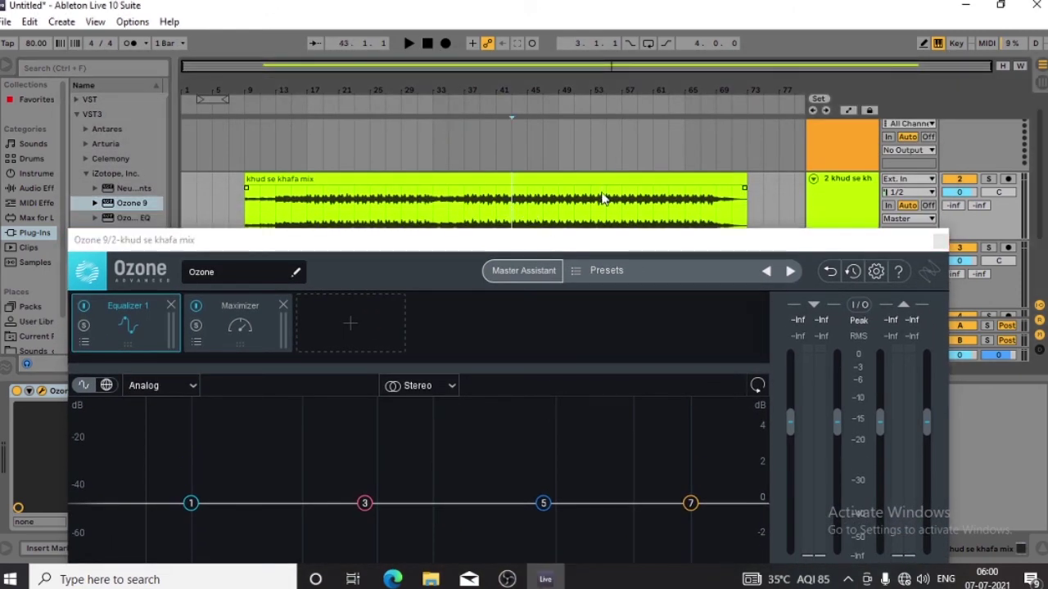
left_click_drag(468, 212, 725, 212)
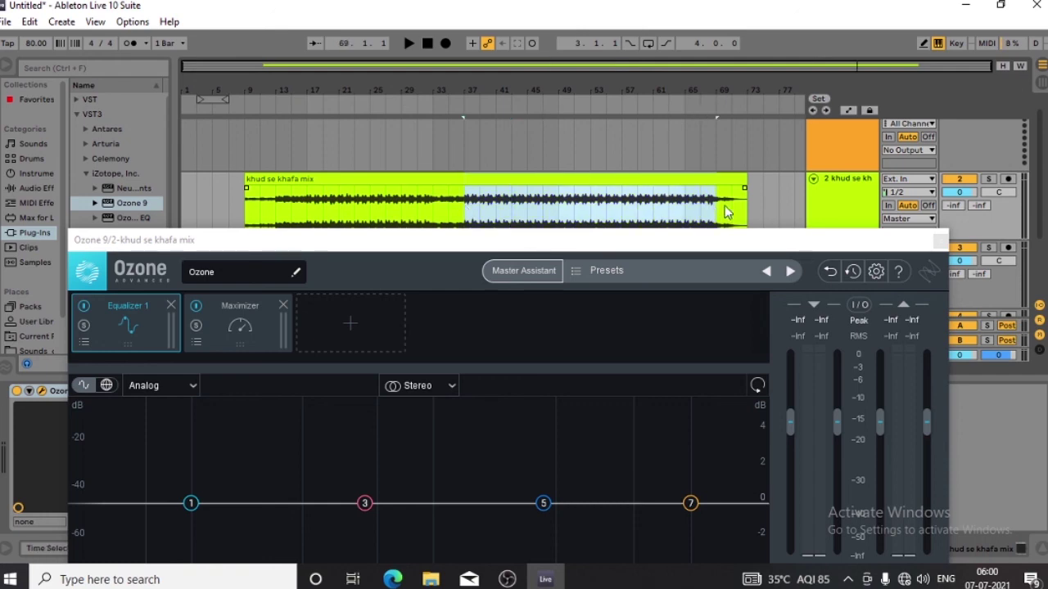
left_click(513, 212)
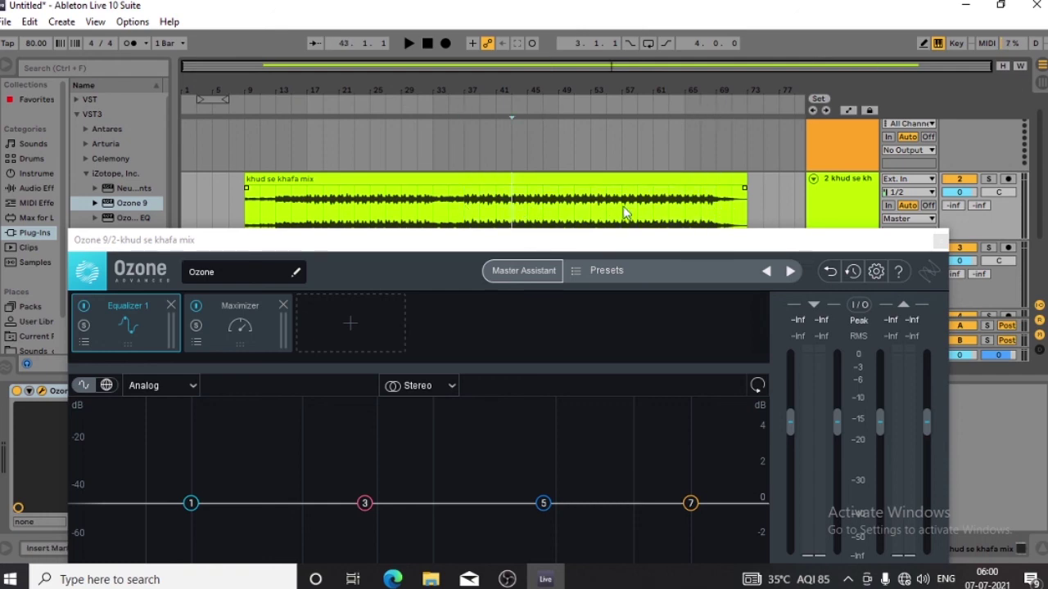
left_click(559, 207)
left_click_drag(557, 240, 567, 87)
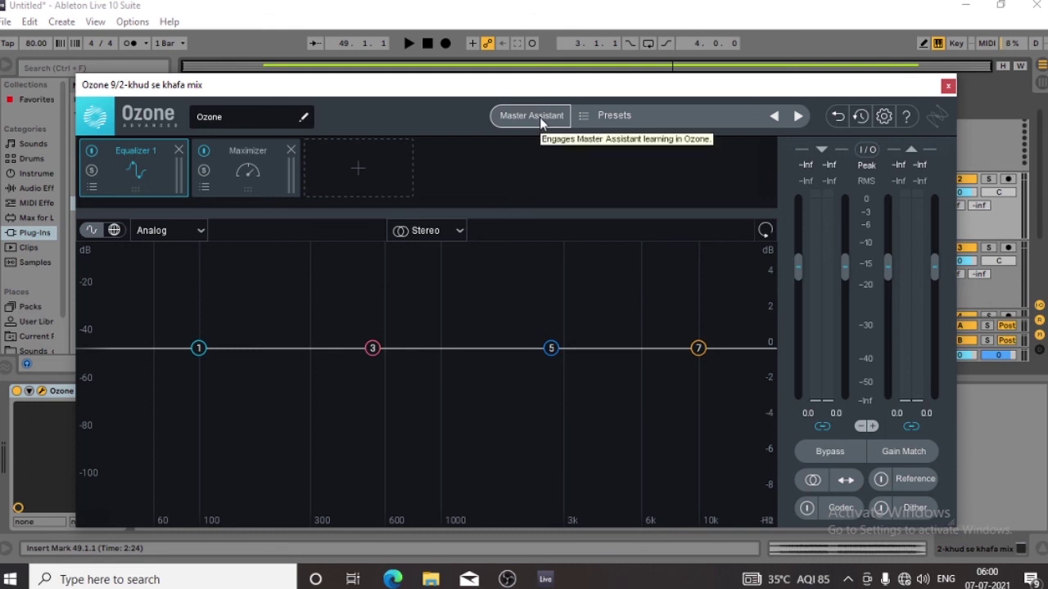
Run Master Assistant with Modern modules, Manual loudness, High intensity and Streaming destination on playback from bar 49, and accept its suggestion.
left_click(532, 117)
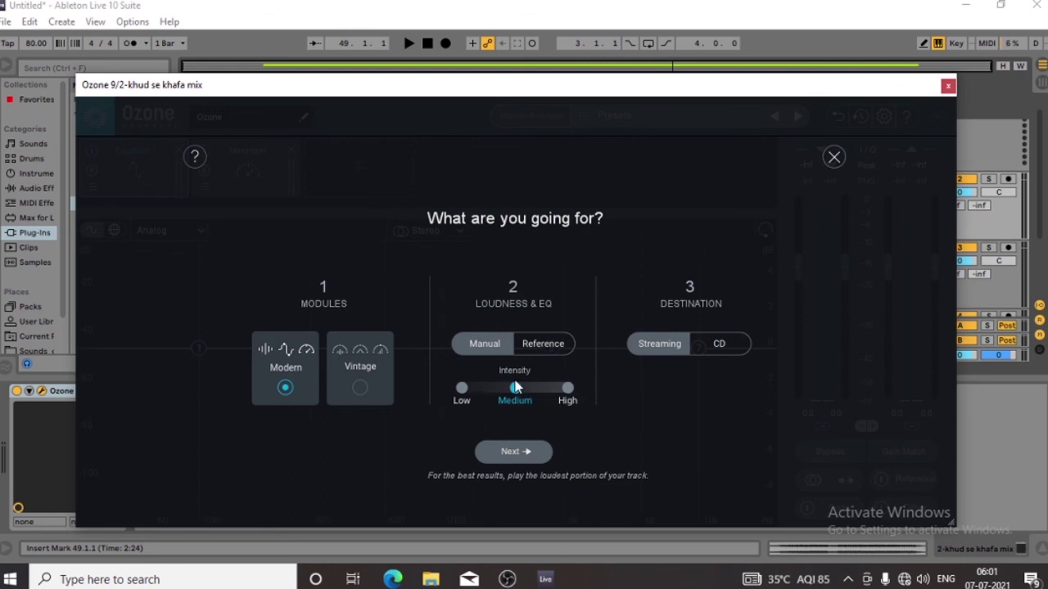
left_click(567, 389)
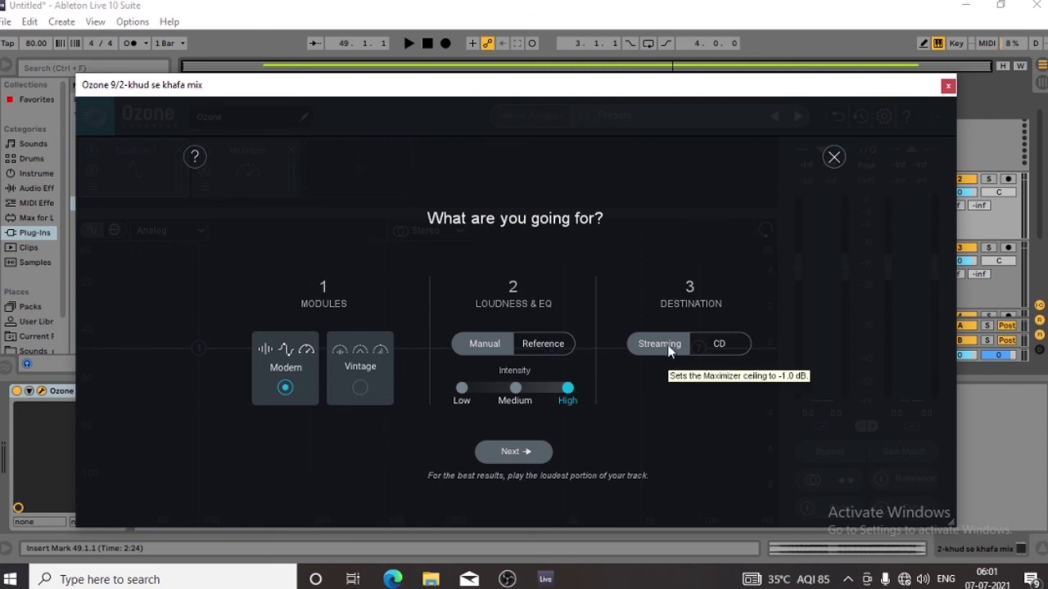
left_click(514, 453)
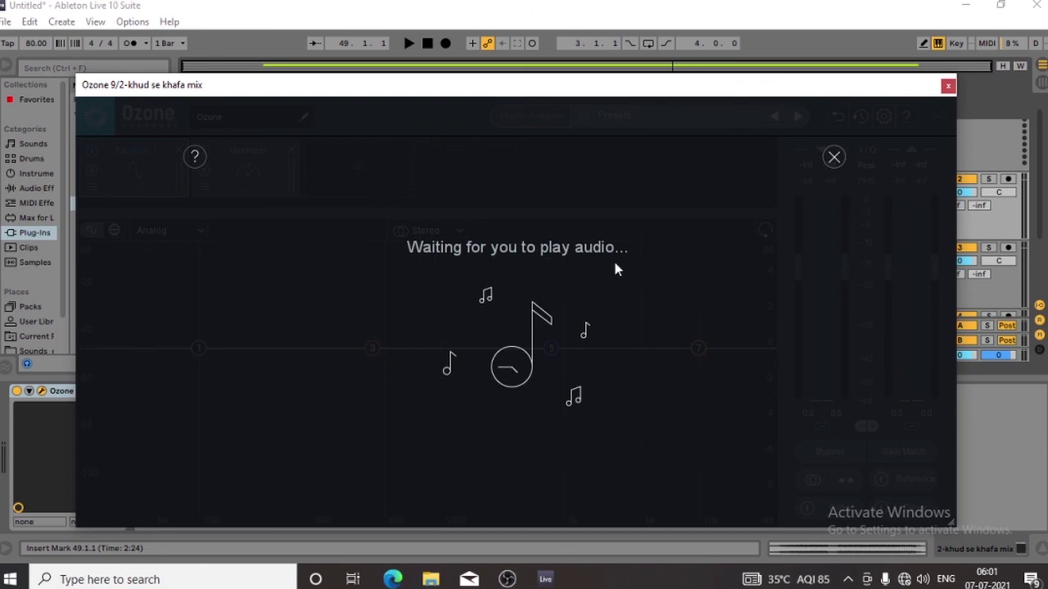
left_click(407, 44)
mouse_move(516, 88)
left_mouse_down()
mouse_move(503, 241)
mouse_move(512, 71)
left_mouse_up()
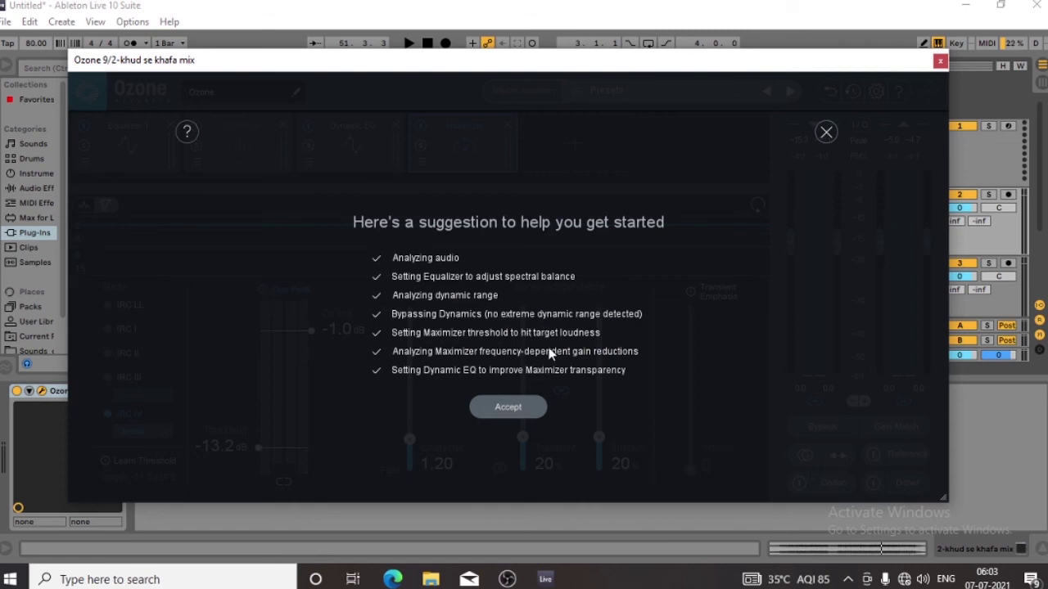
left_click(516, 411)
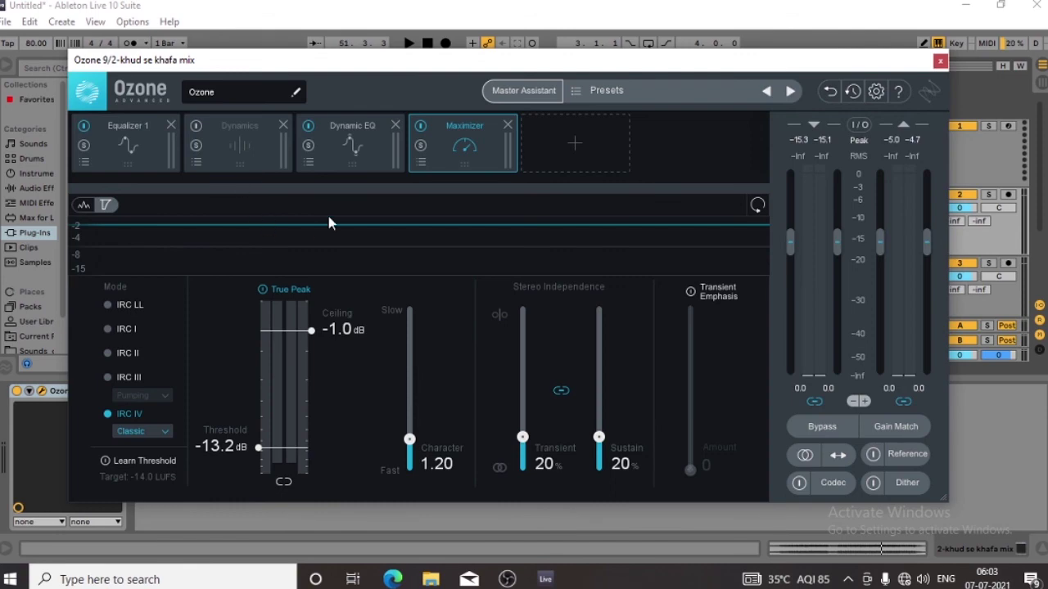
Review the suggested Equalizer 1, Dynamic EQ and Maximizer settings, and close the Ozone 9 window.
left_click(114, 128)
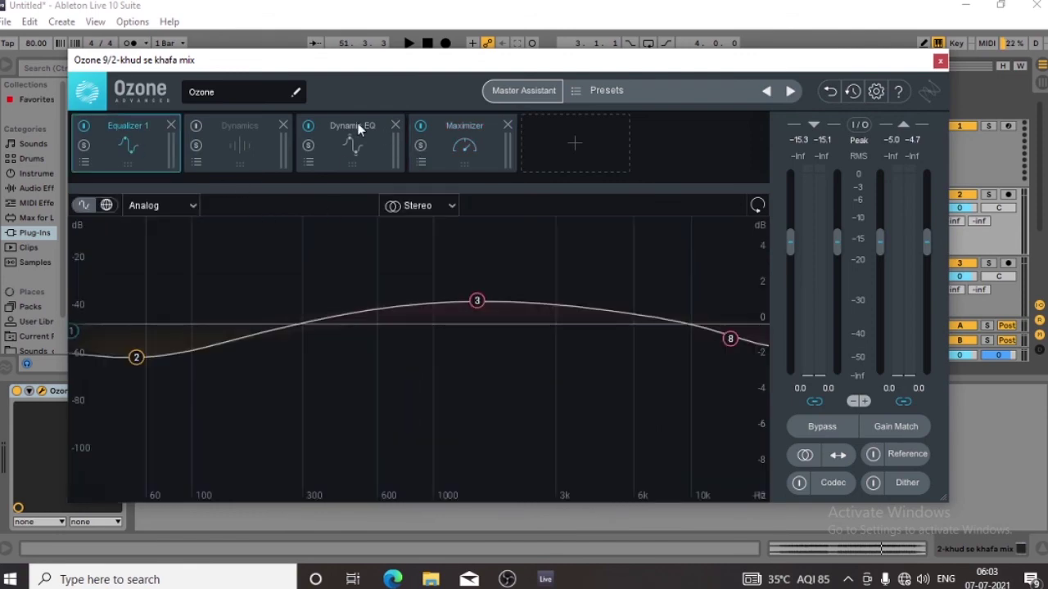
left_click(369, 143)
left_click(473, 131)
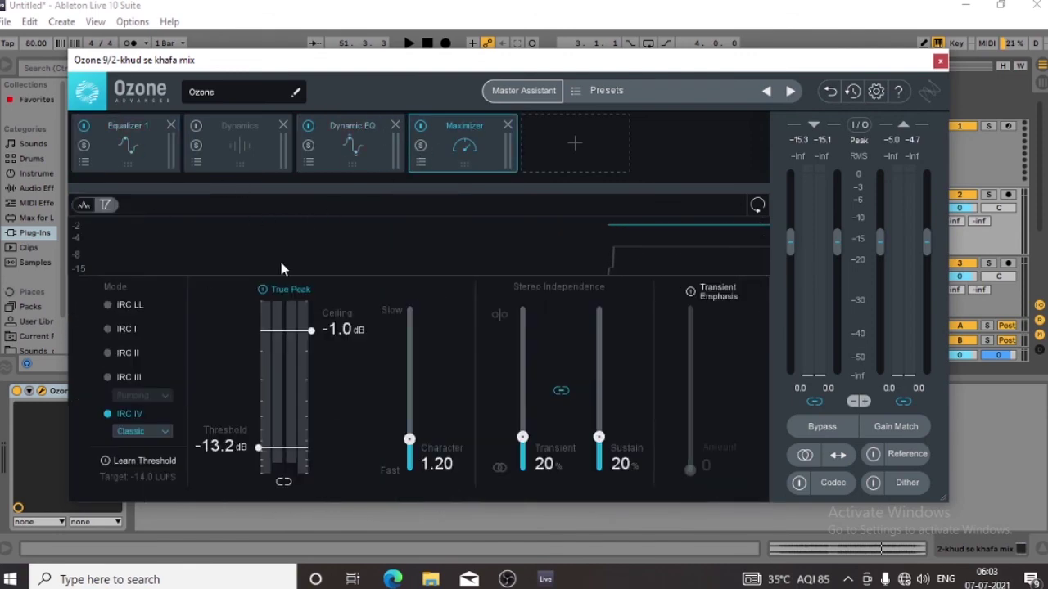
left_click(116, 129)
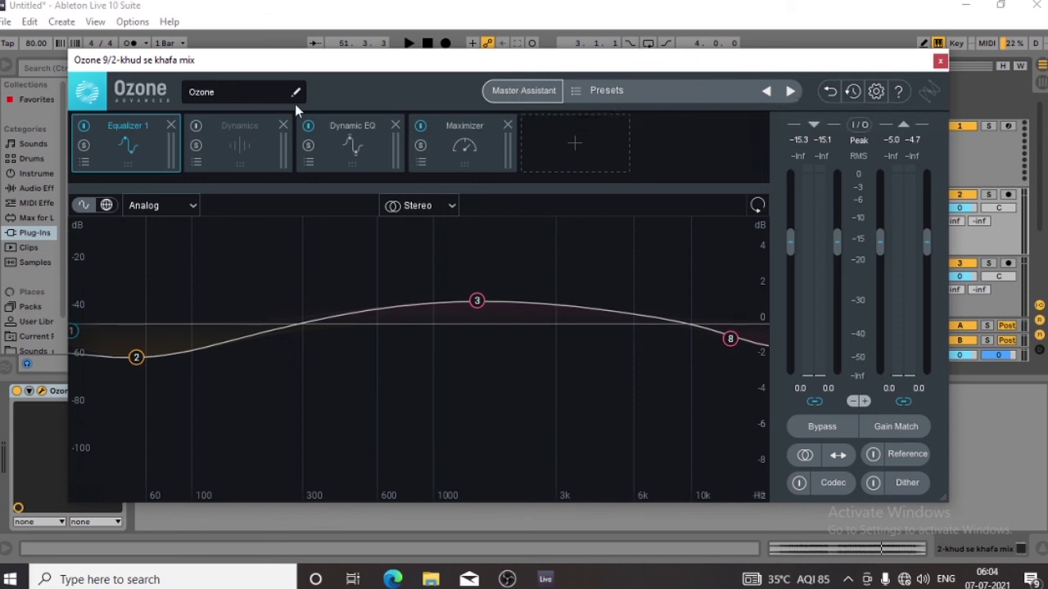
left_click(940, 63)
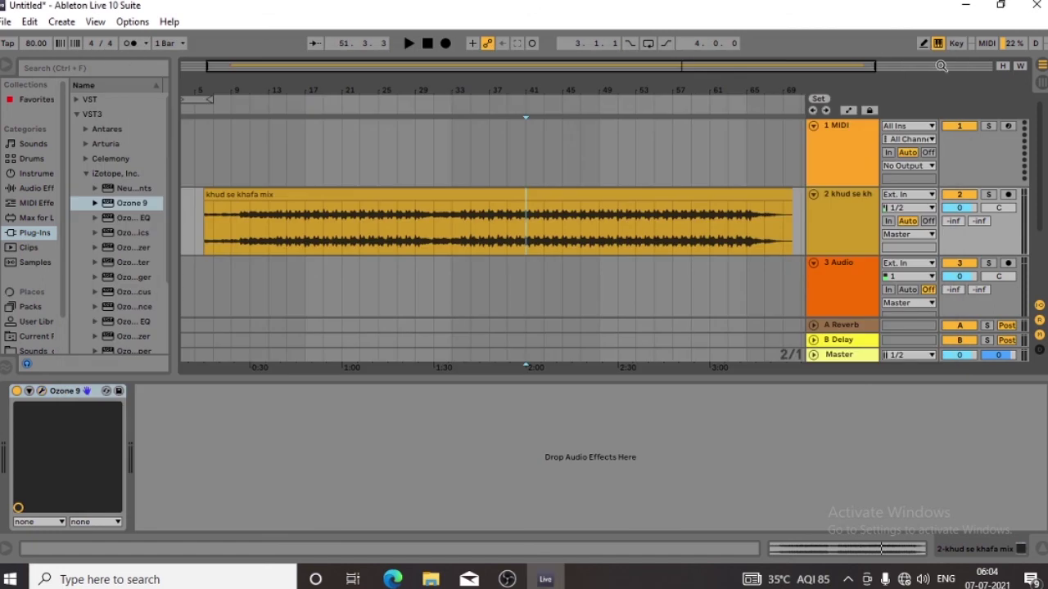
Copy the khud se khafa mix clip onto audio track 3 and place the playback start at bar 33.
left_click(480, 194)
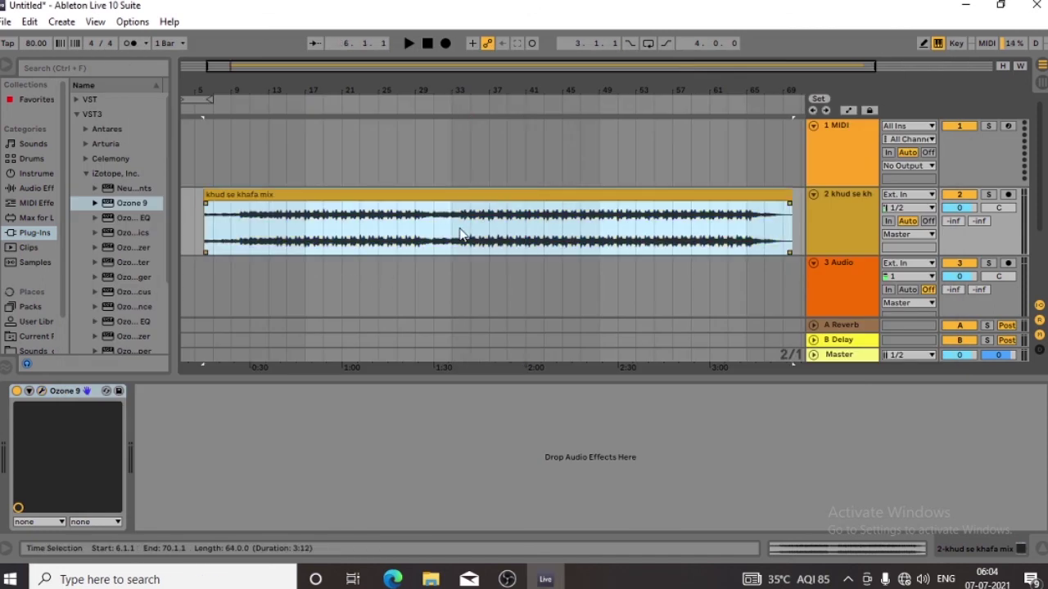
left_click_drag(489, 195, 489, 265)
left_click(452, 282)
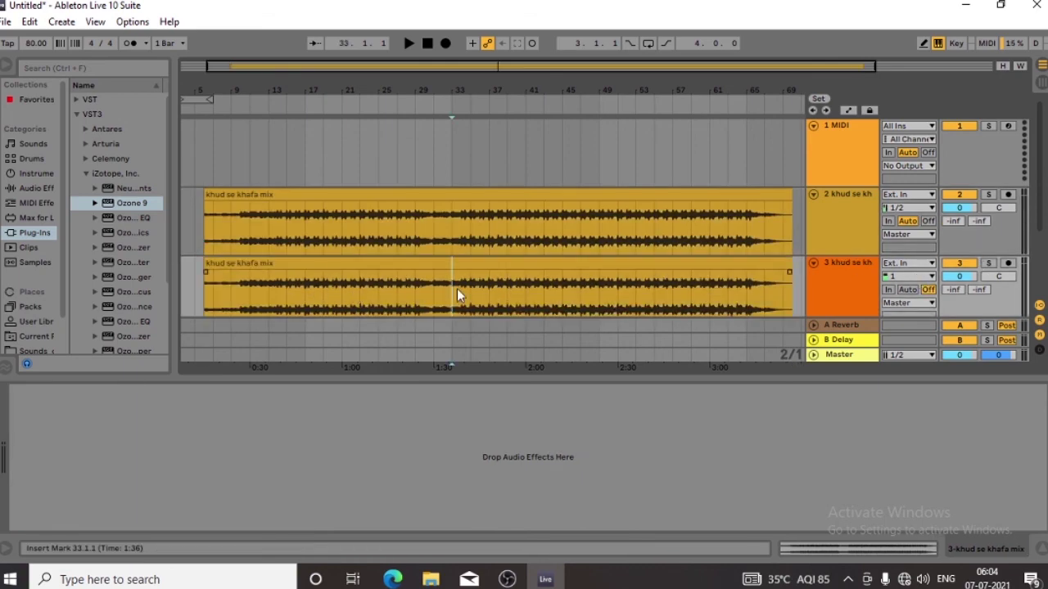
Play from bar 33 and alternate solo between tracks 3 and 2 to compare the unprocessed copy with the Ozone master.
left_click(989, 264)
key("space")
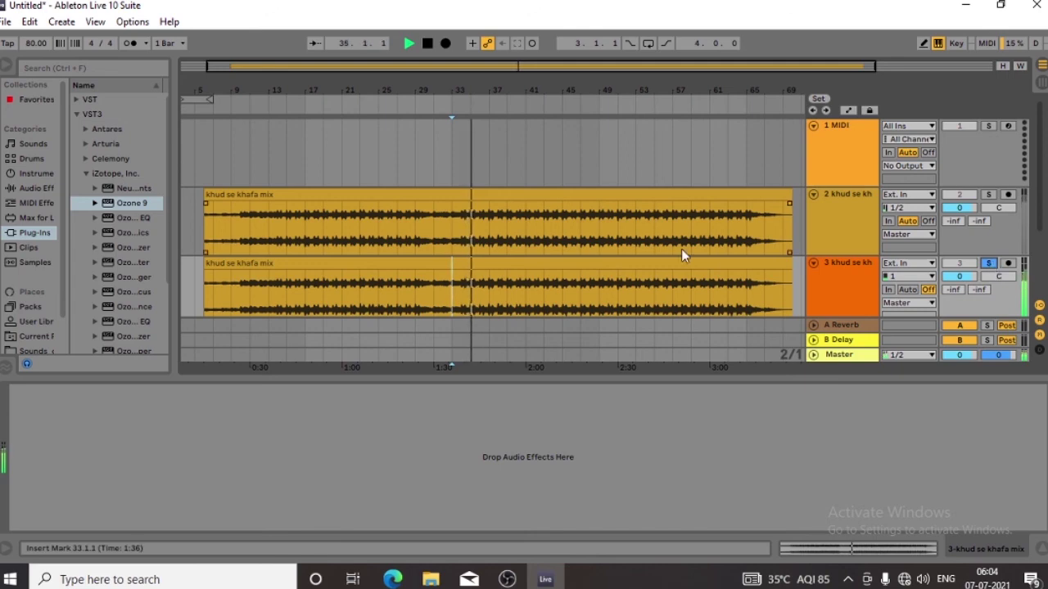
left_click(989, 195)
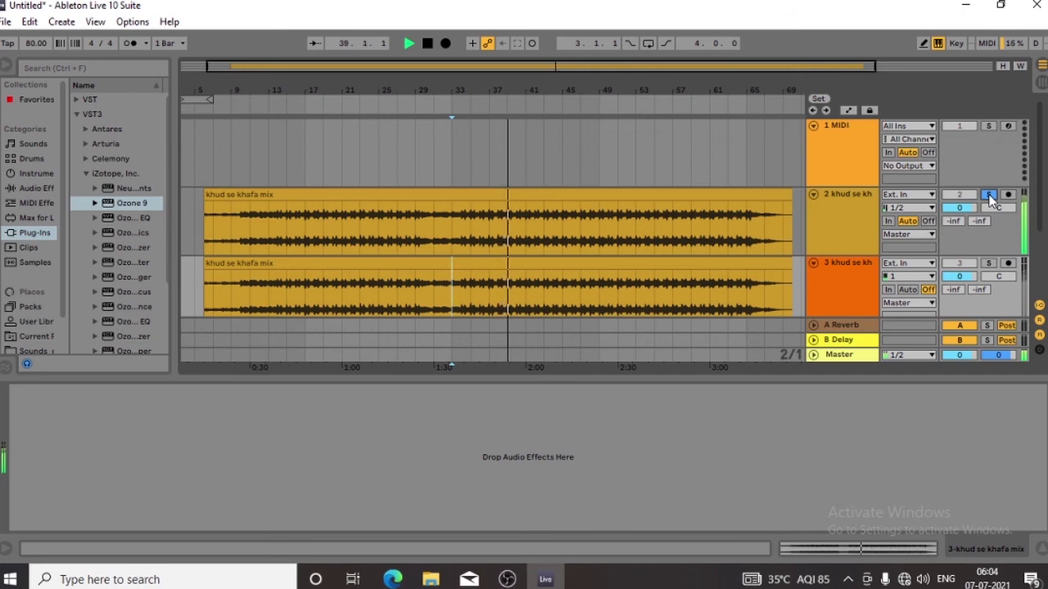
left_click(990, 263)
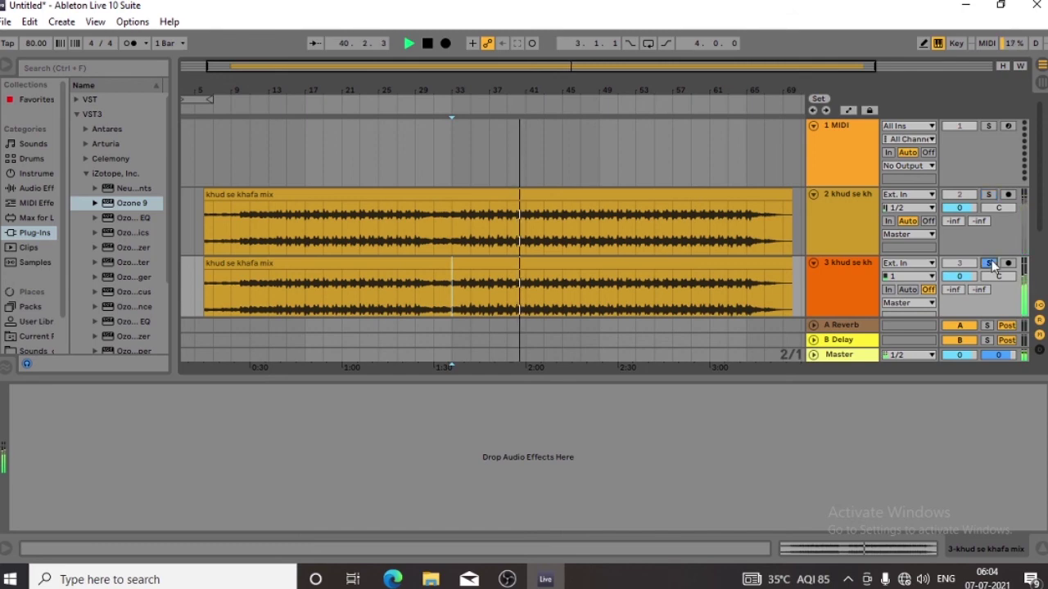
left_click(988, 195)
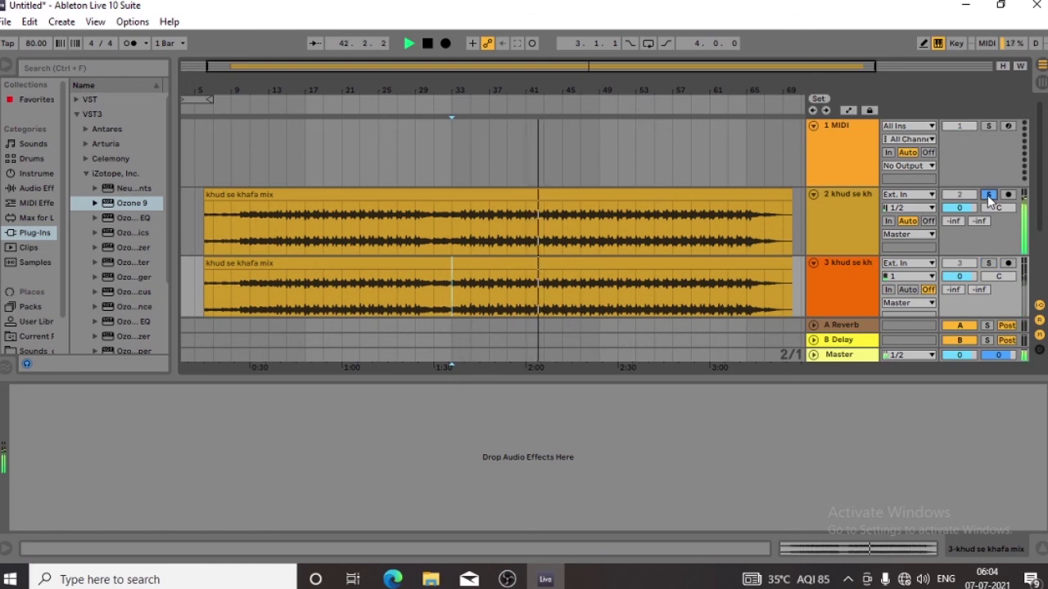
left_click(990, 263)
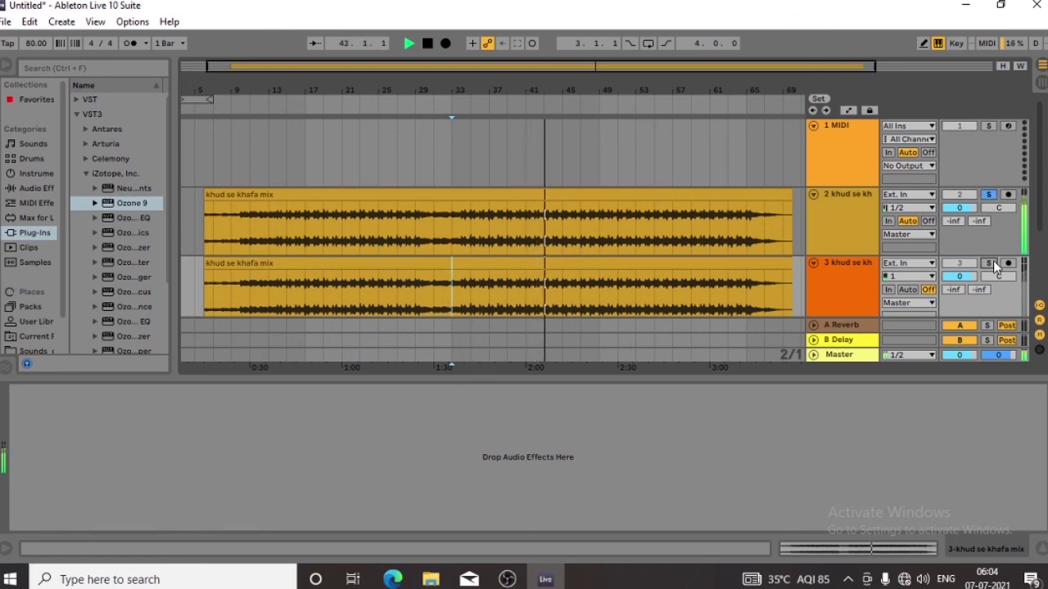
left_click(988, 195)
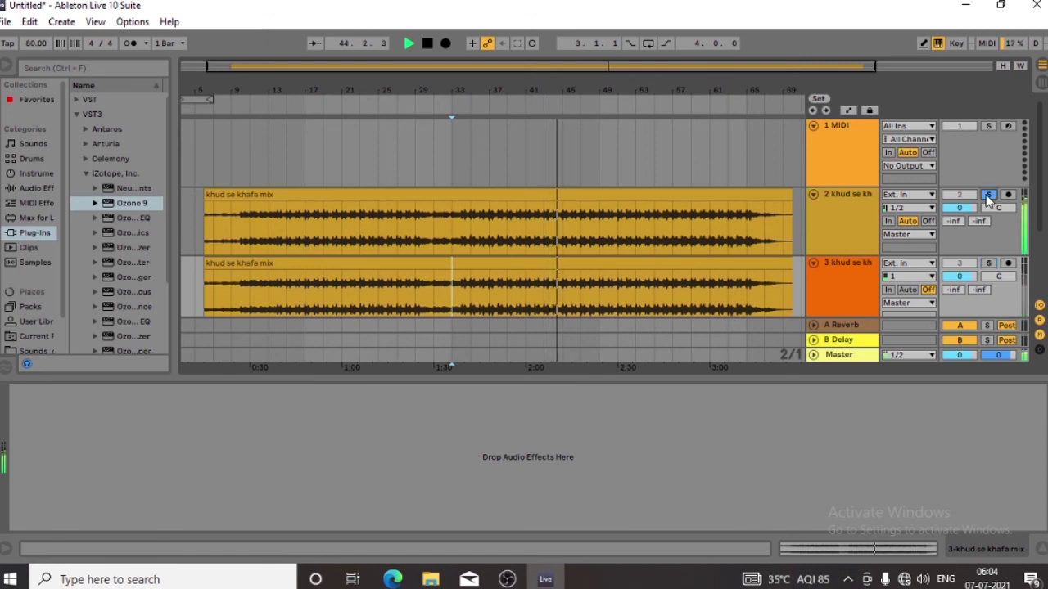